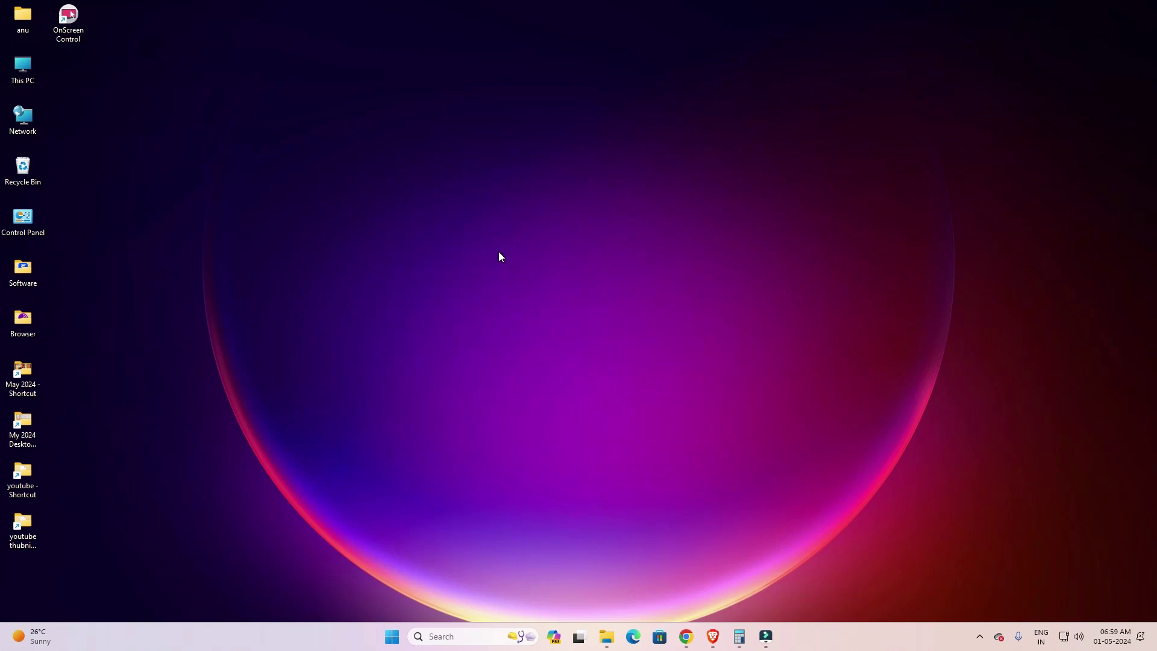
# - Re-run the 'epson l130 printer driver' search and open the first Epson result in a new tab
pyautogui.moveTo(681, 646)
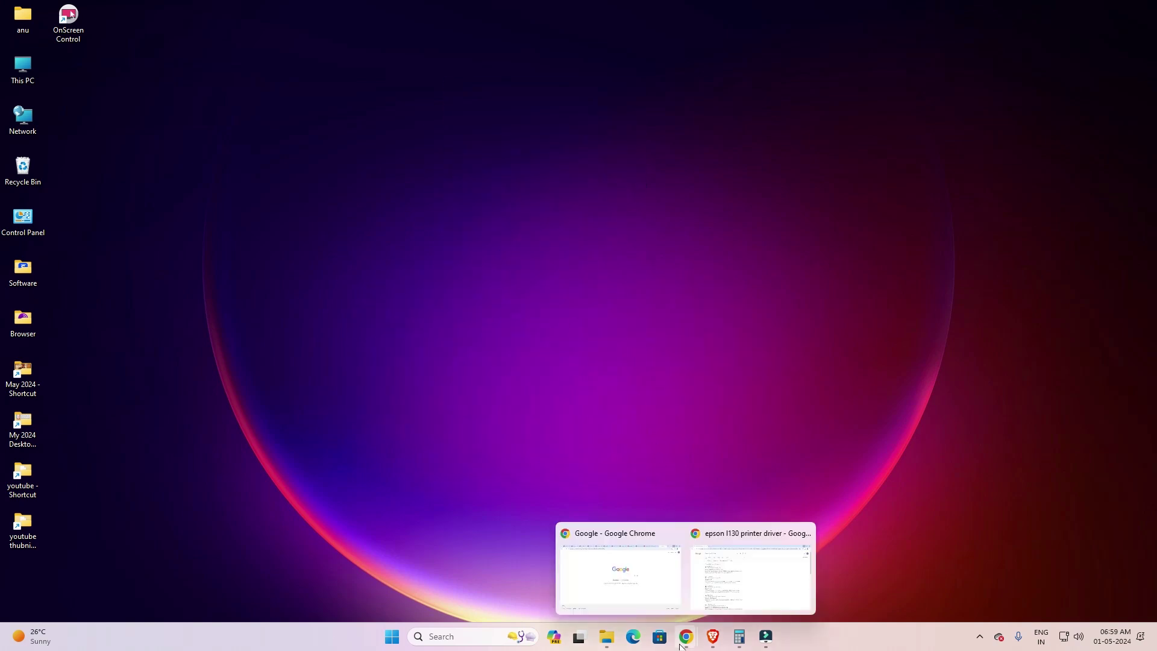
pyautogui.click(720, 572)
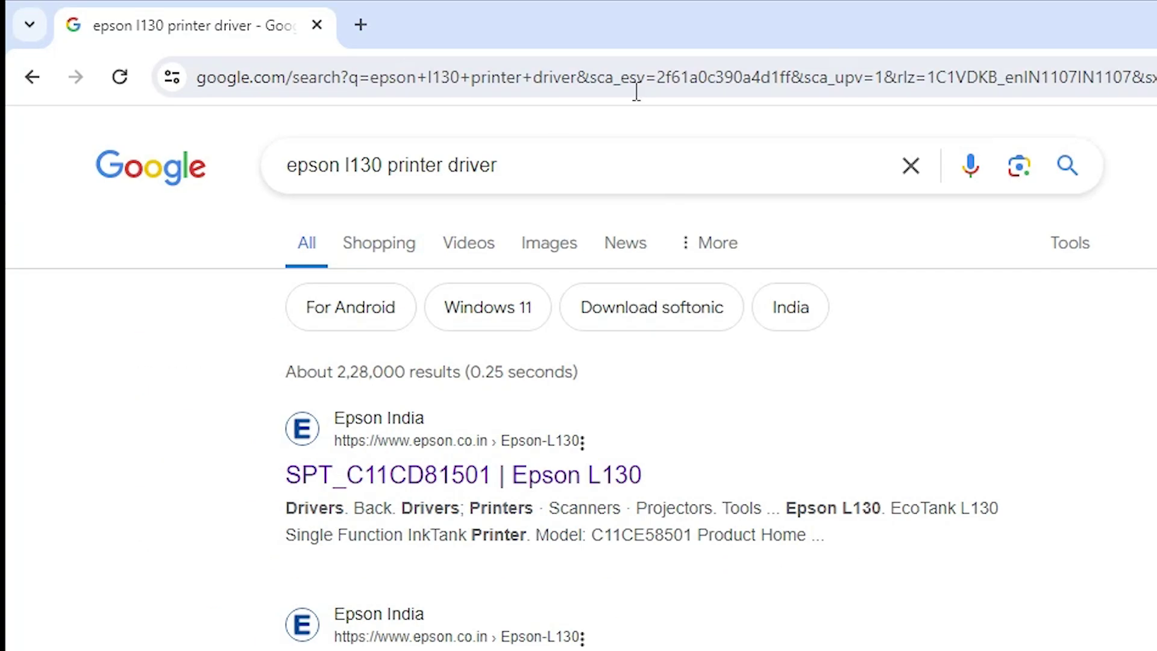
pyautogui.moveTo(529, 163); pyautogui.dragTo(280, 169)
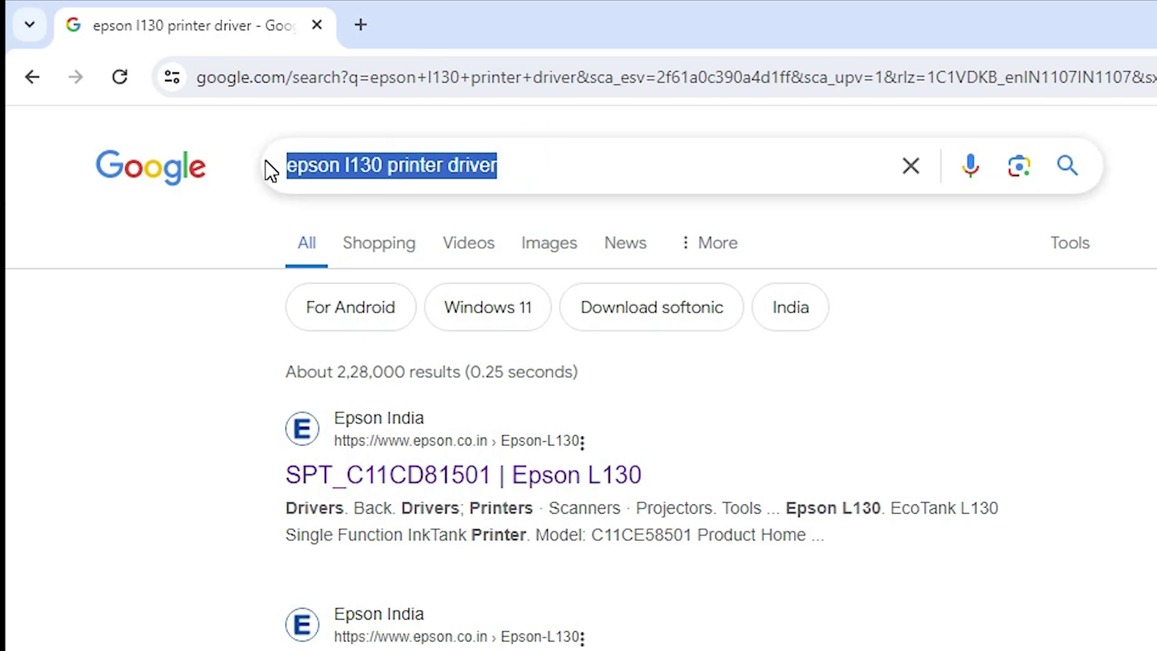
pyautogui.press('Return')
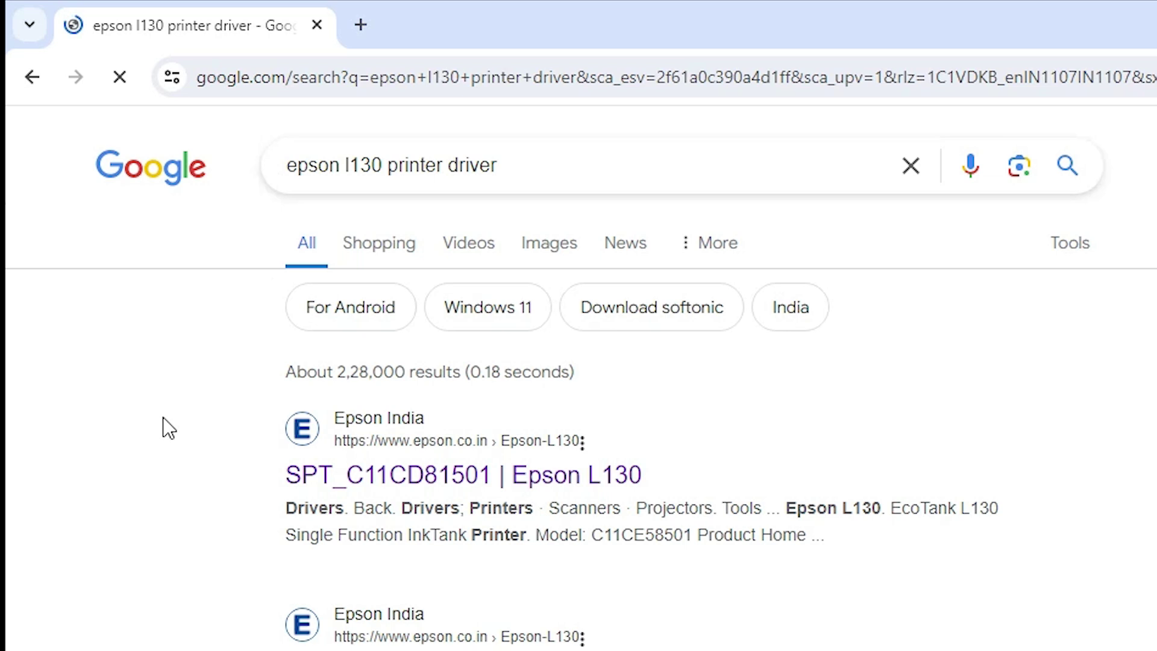
pyautogui.rightClick(425, 473)
pyautogui.click(495, 497)
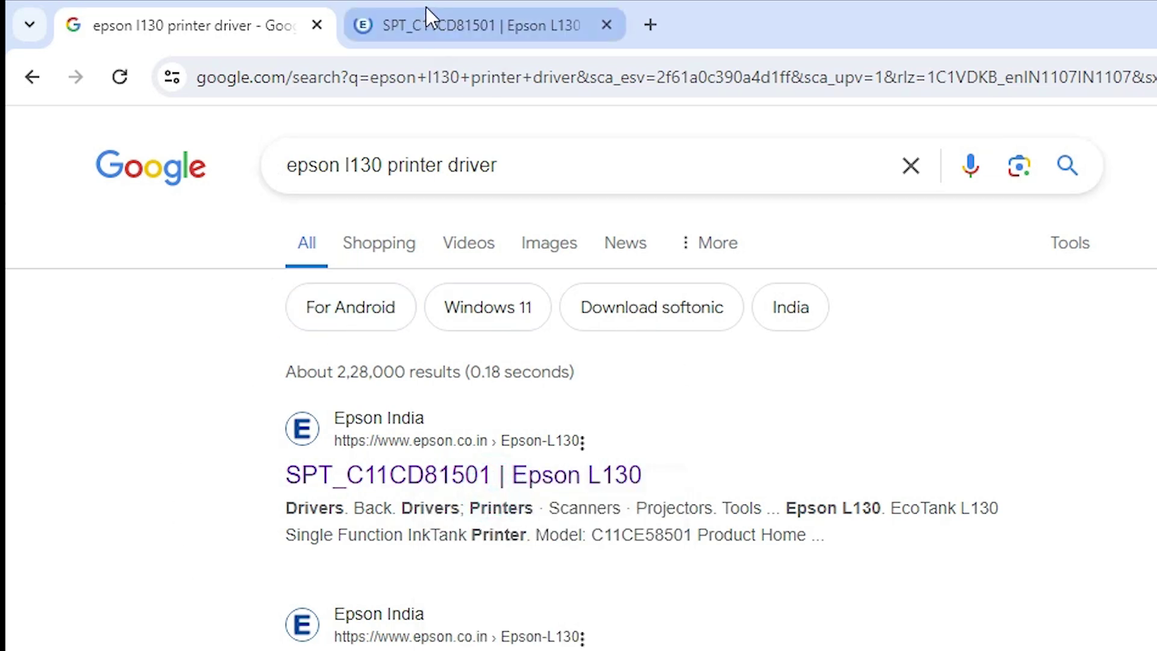
# - On the Epson L130 page, set the operating system to Windows 10 64-bit (detected)
pyautogui.click(385, 21)
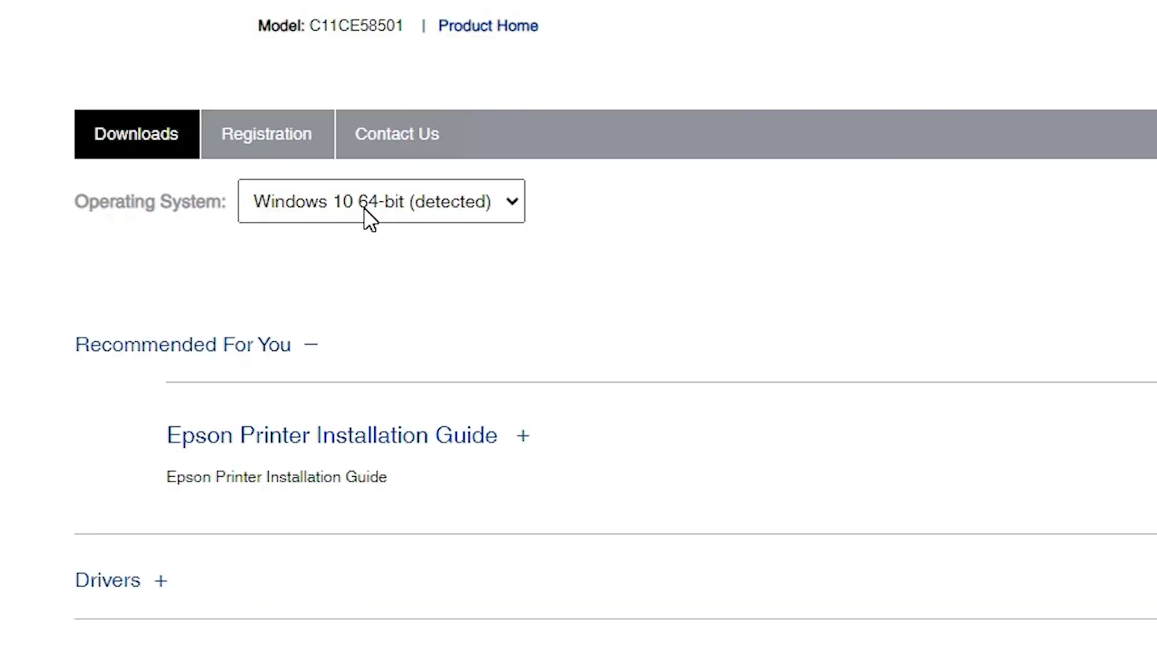
pyautogui.click(420, 222)
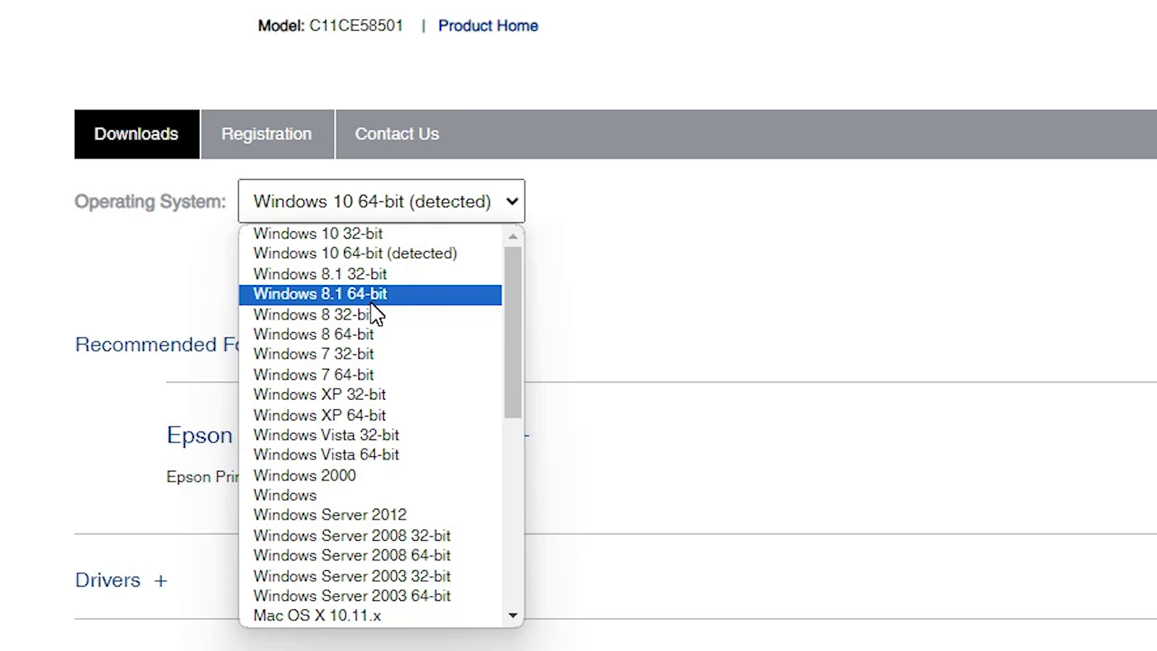
pyautogui.click(431, 254)
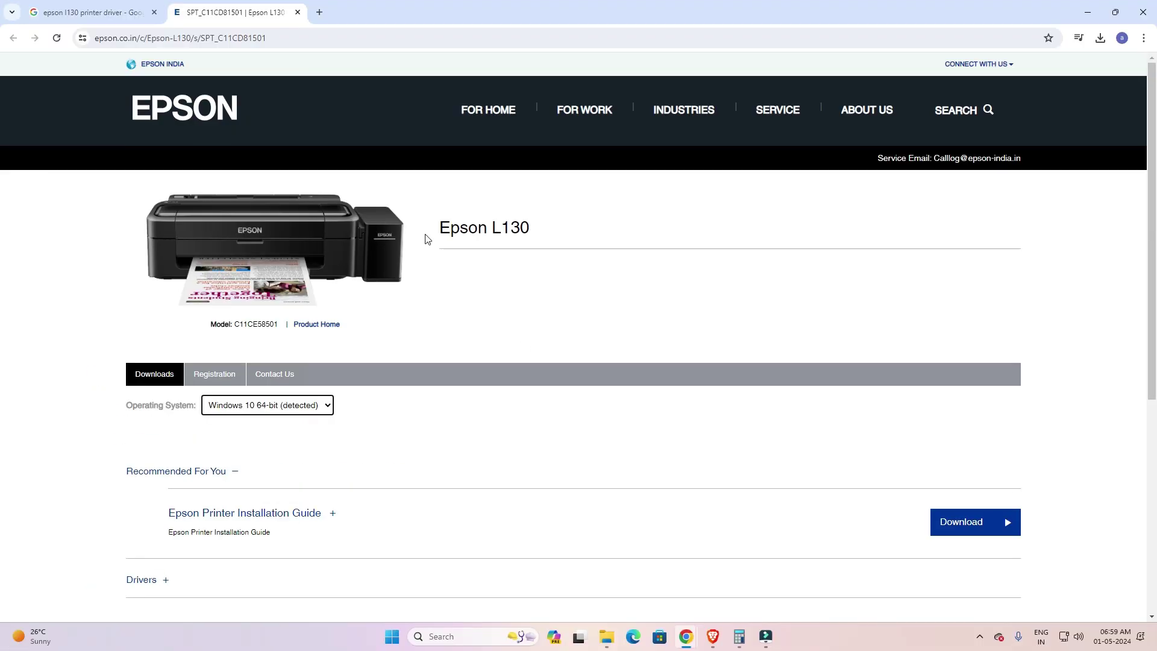
pyautogui.scroll(-4, 240, 445)
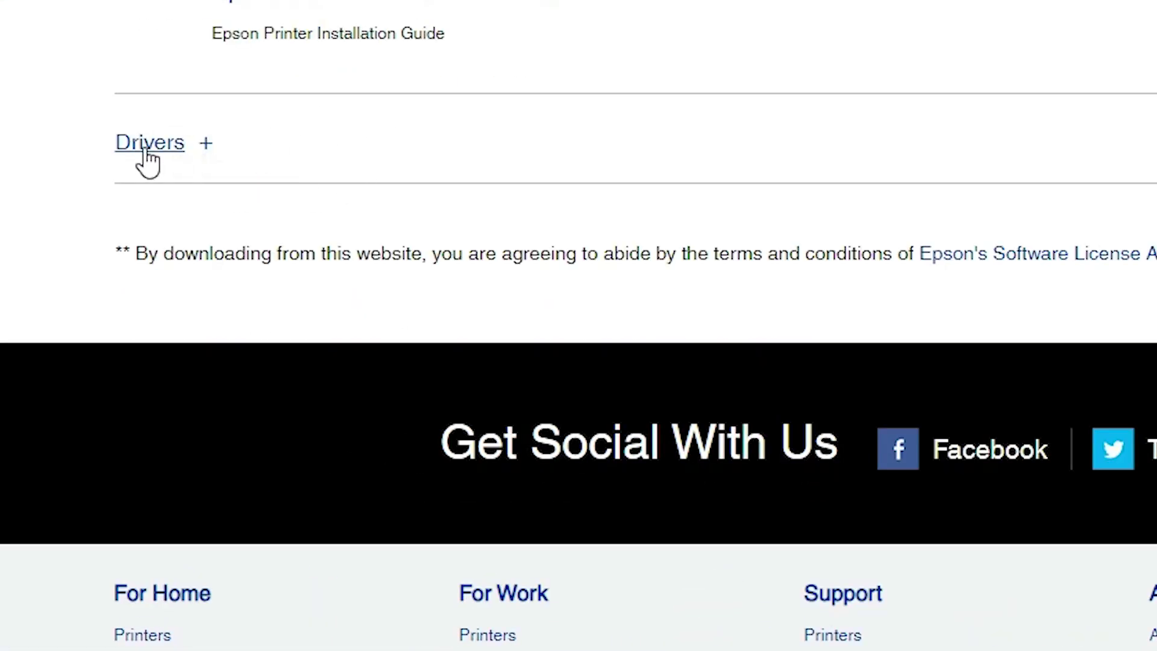
# - Expand Drivers and download the 35.0 MB L130_windows_x64 printer driver
pyautogui.click(204, 146)
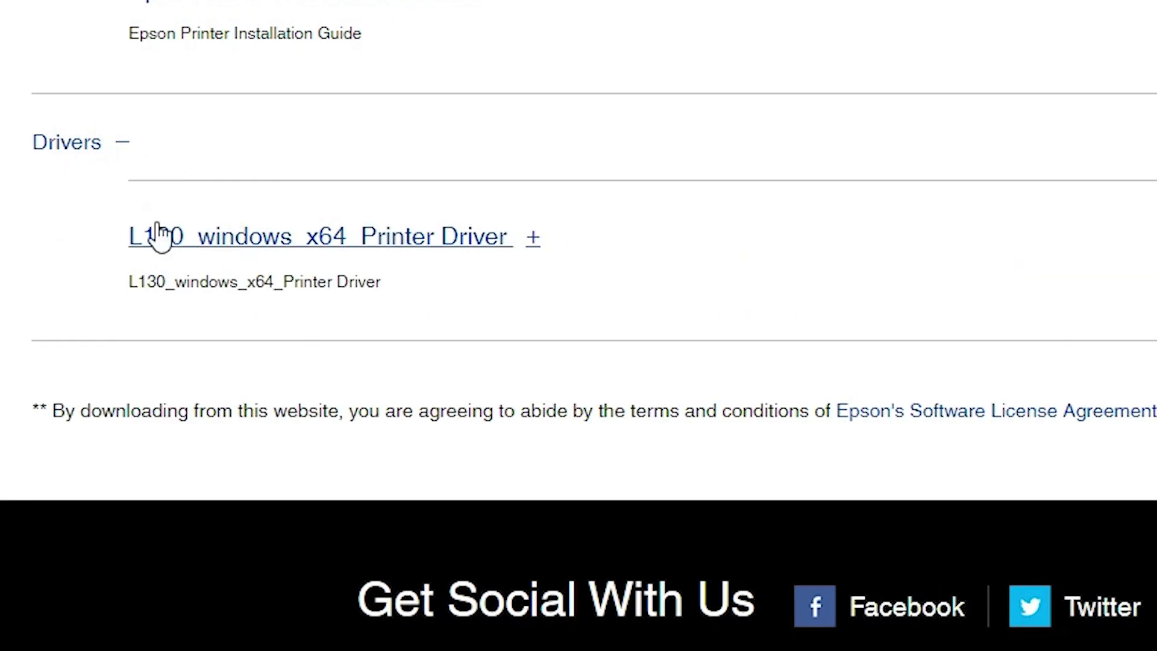
pyautogui.click(1083, 348)
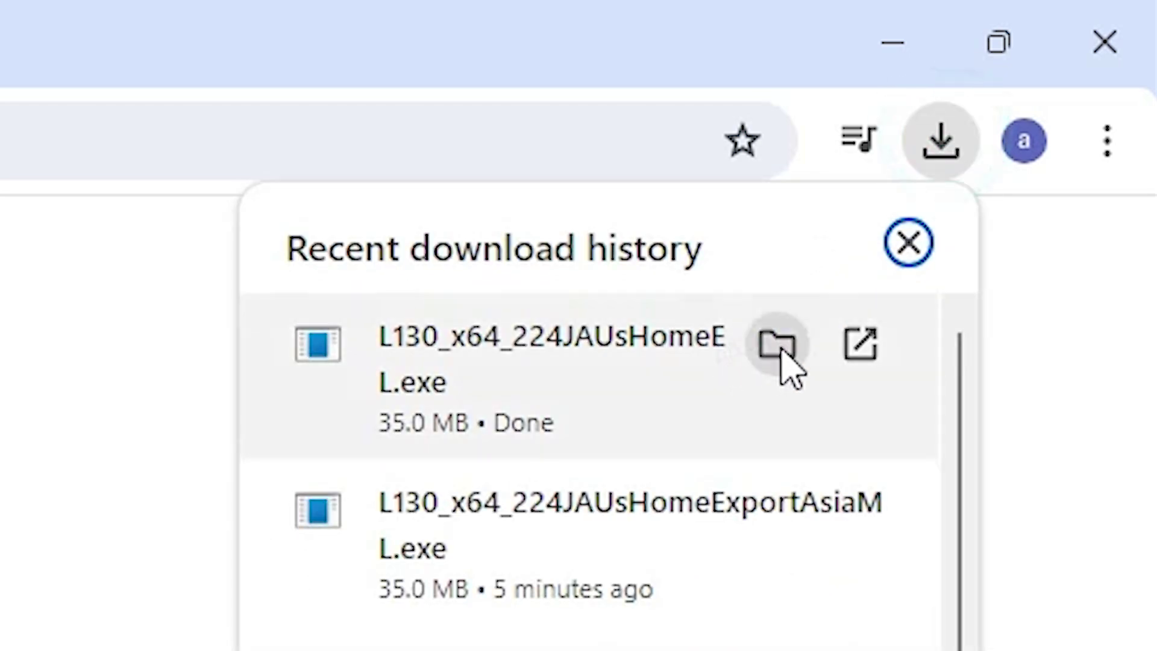
# - Move the L130_x64_224JAUsHomeExportAsiaML installer from Downloads onto the desktop beside the Recycle Bin
pyautogui.click(892, 43)
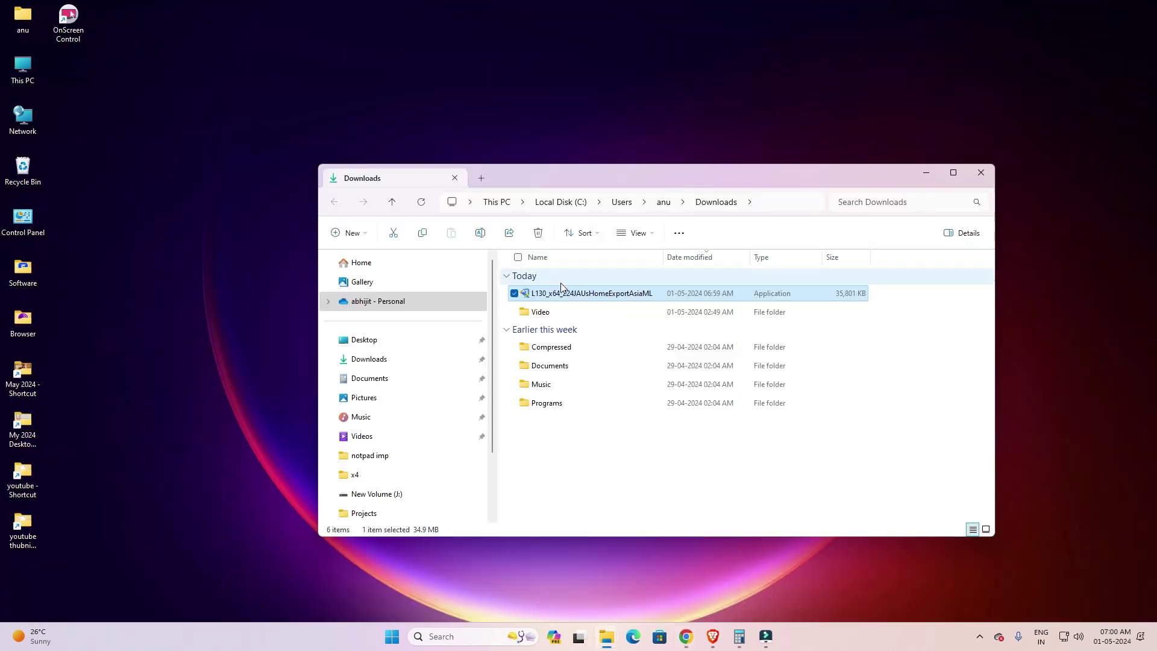
pyautogui.moveTo(560, 288); pyautogui.dragTo(174, 242)
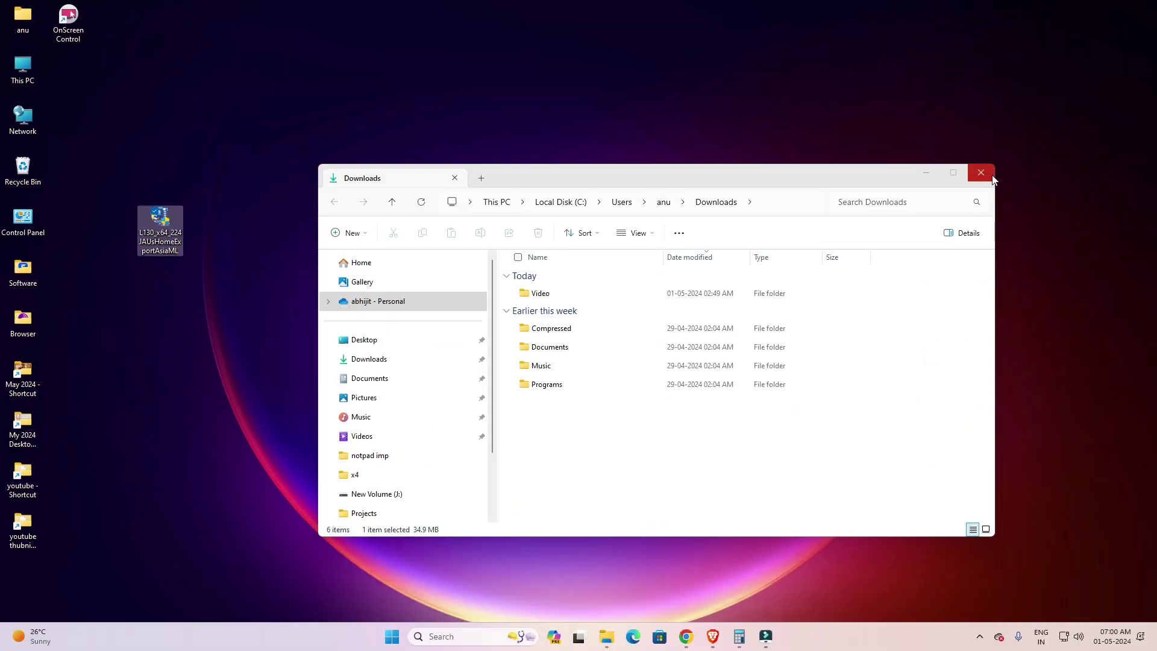
pyautogui.click(988, 175)
pyautogui.moveTo(93, 194); pyautogui.dragTo(73, 188)
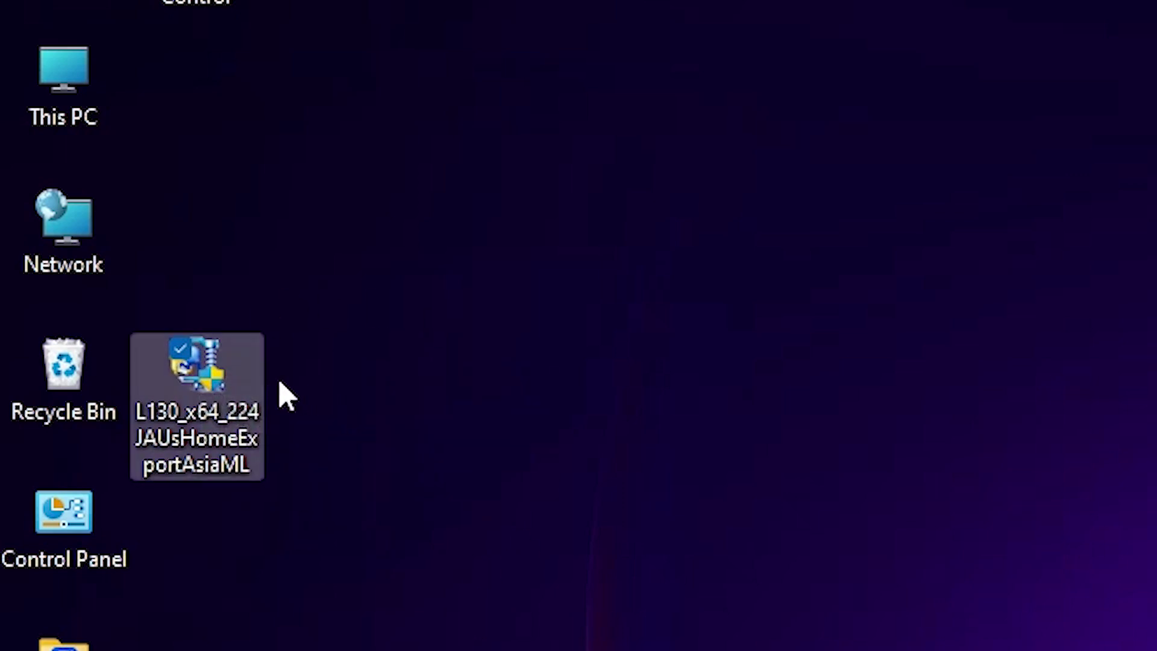
# - Extract the installer with WinRAR into an L130_x64_224JAUsHomeExportAsiaML folder on the desktop
pyautogui.rightClick(138, 421)
pyautogui.click(187, 566)
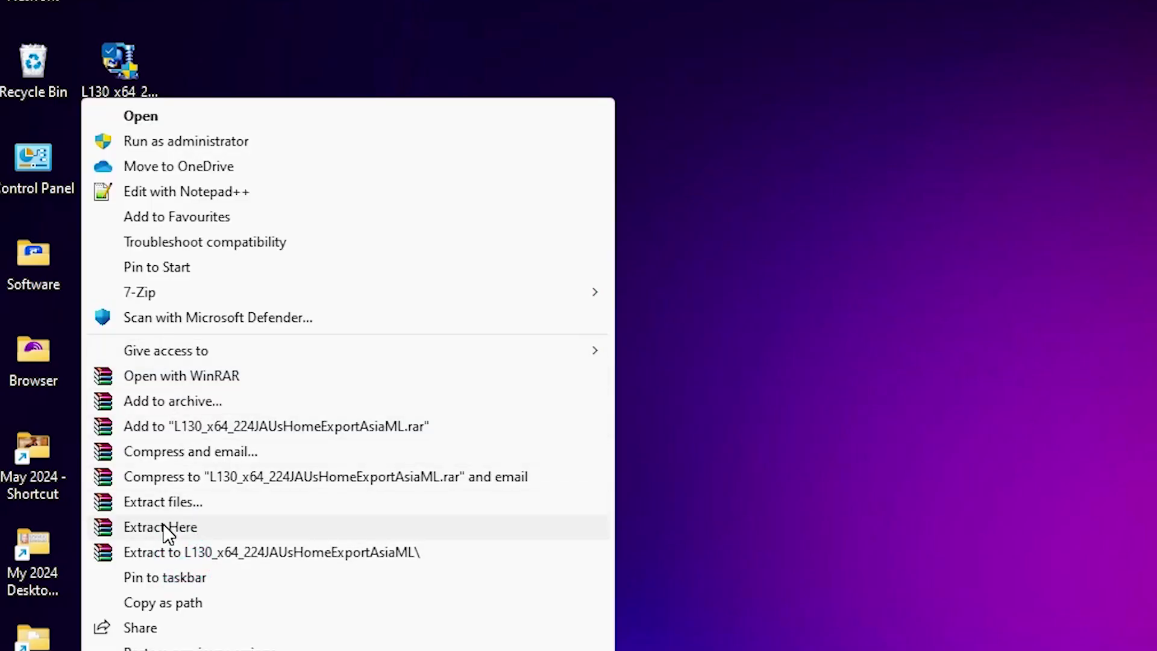
pyautogui.click(178, 500)
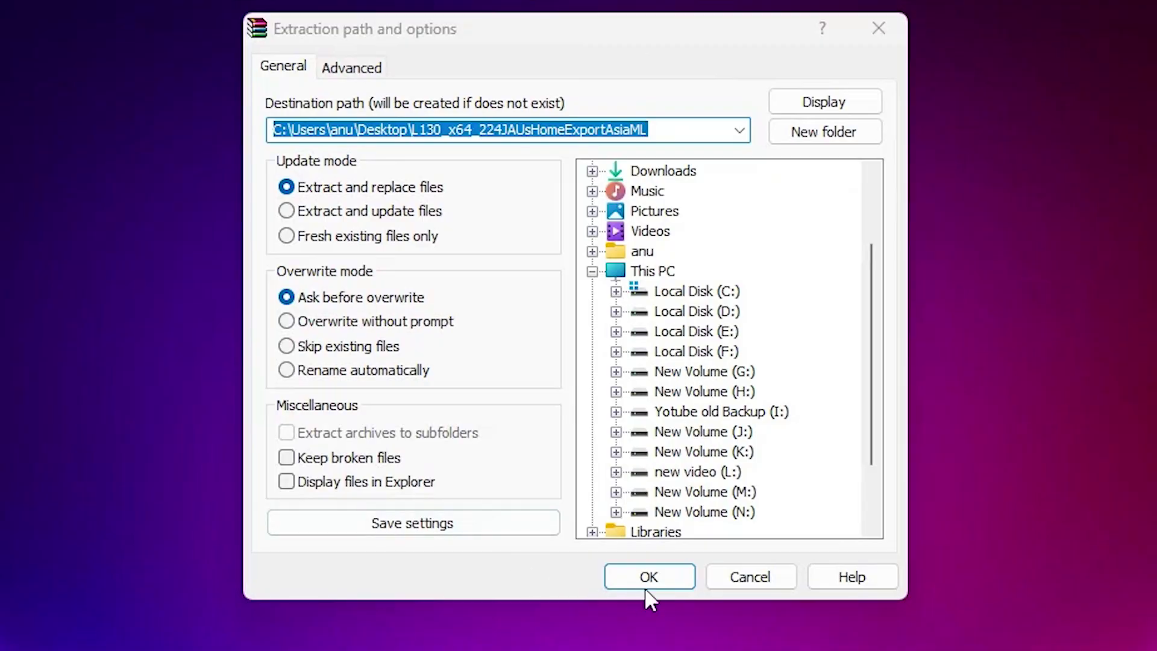
pyautogui.click(644, 577)
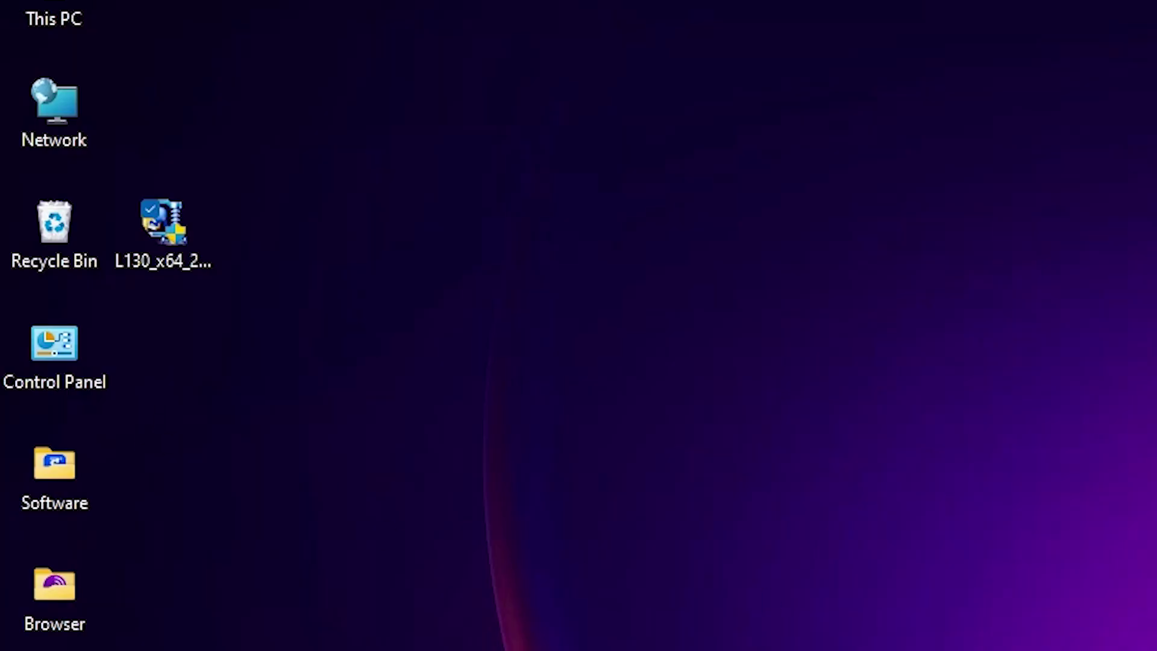
pyautogui.click(160, 386)
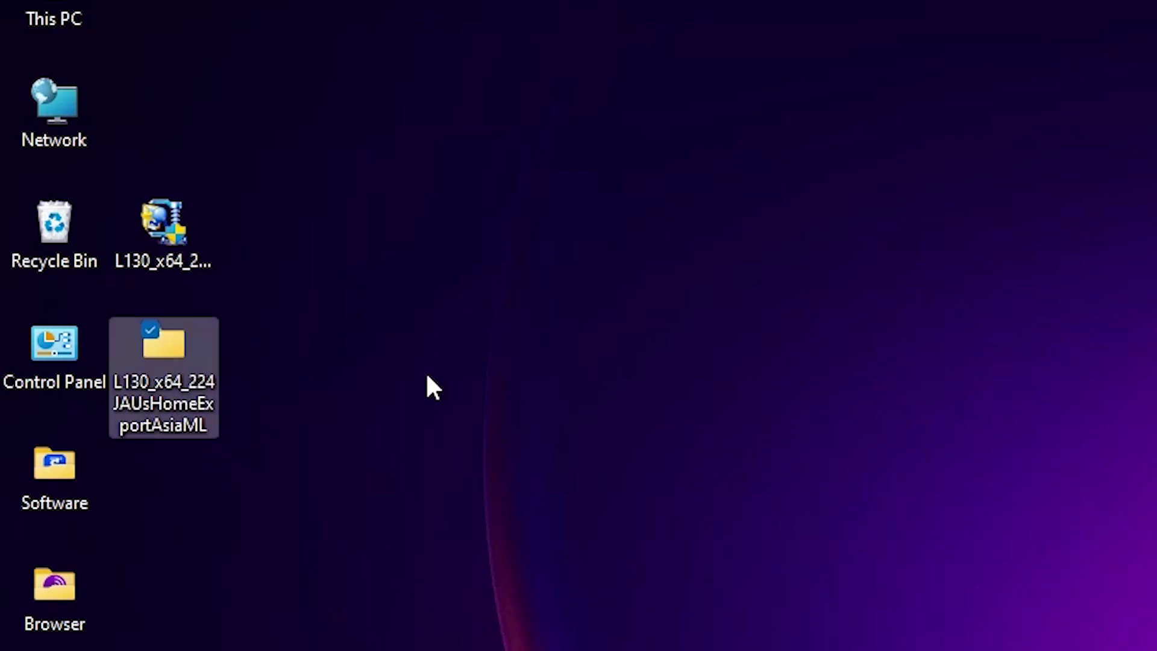
pyautogui.doubleClick(159, 375)
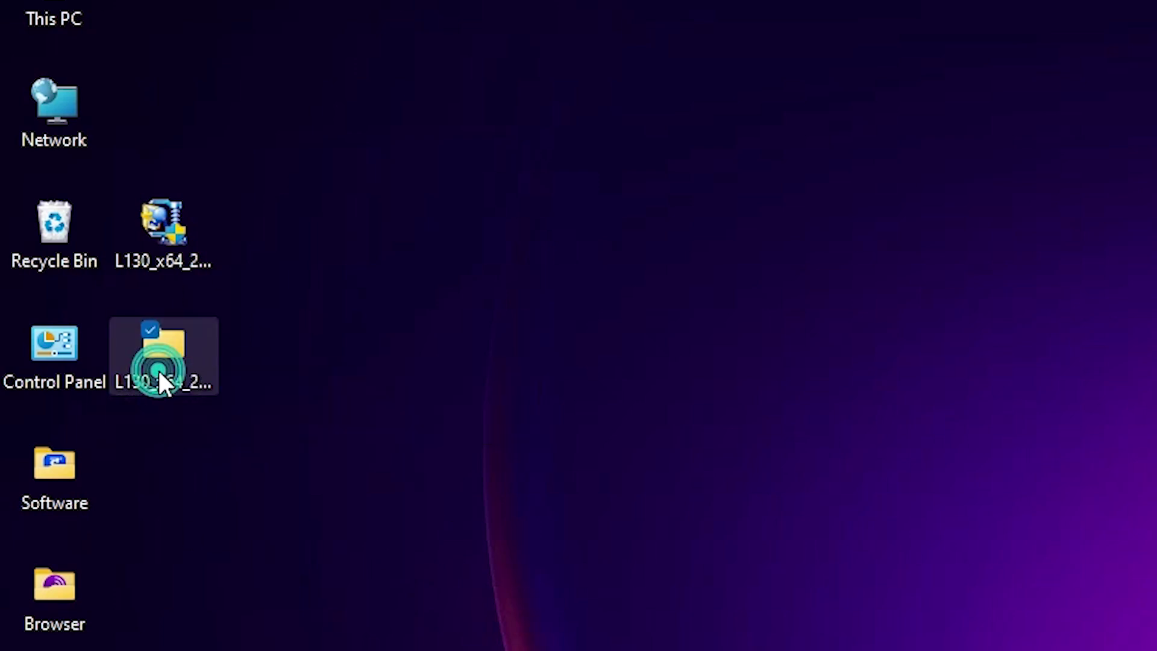
pyautogui.doubleClick(615, 287)
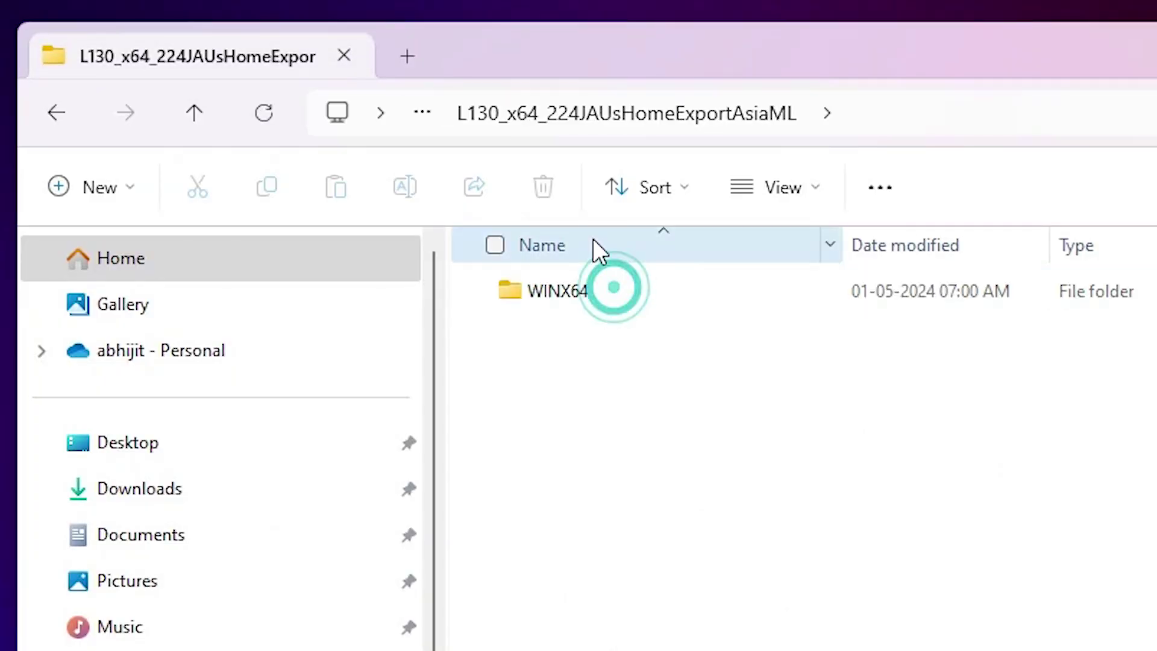
pyautogui.doubleClick(568, 295)
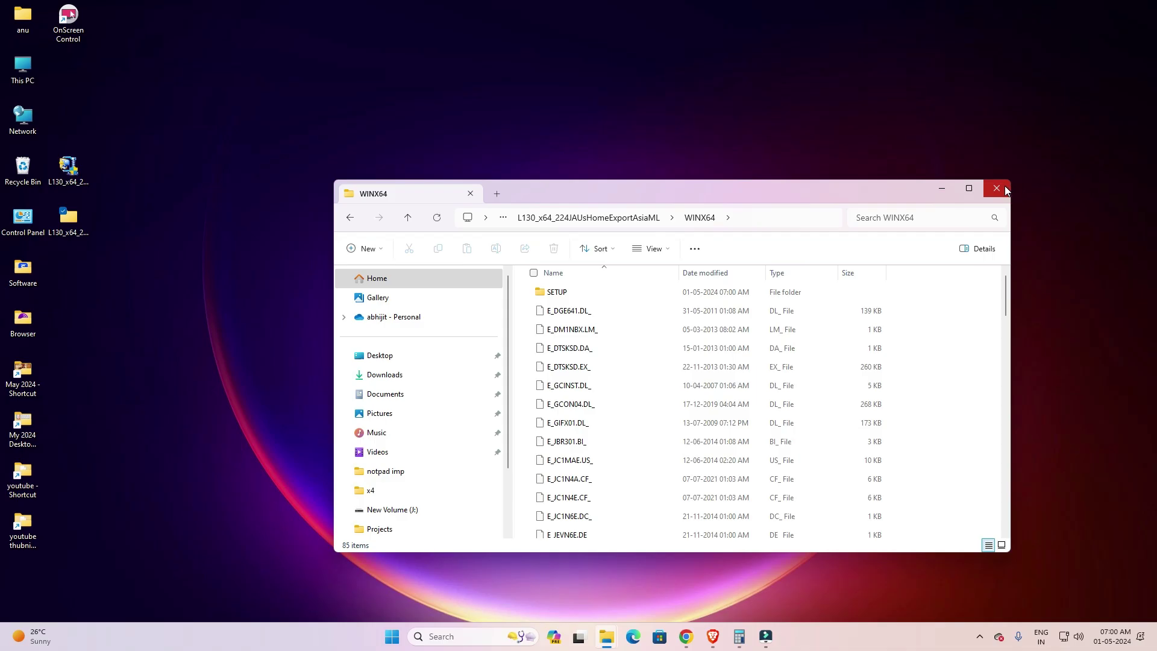
pyautogui.click(1005, 190)
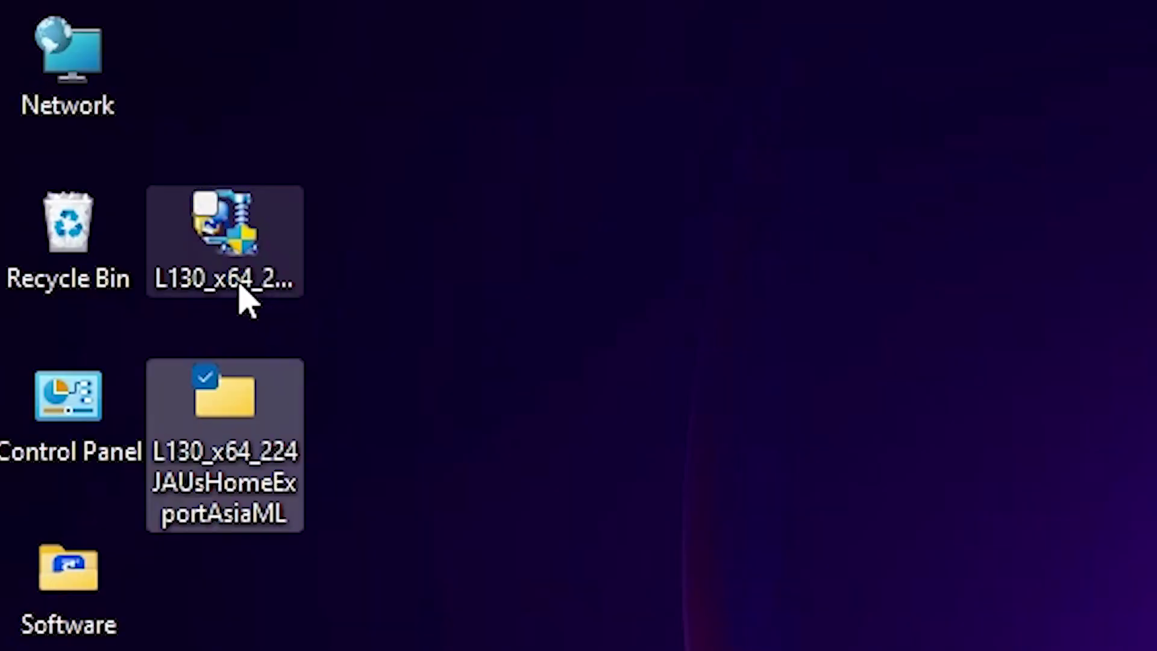
# - Open Printers & scanners from Start, then choose Add device and add a printer manually
pyautogui.click(71, 184)
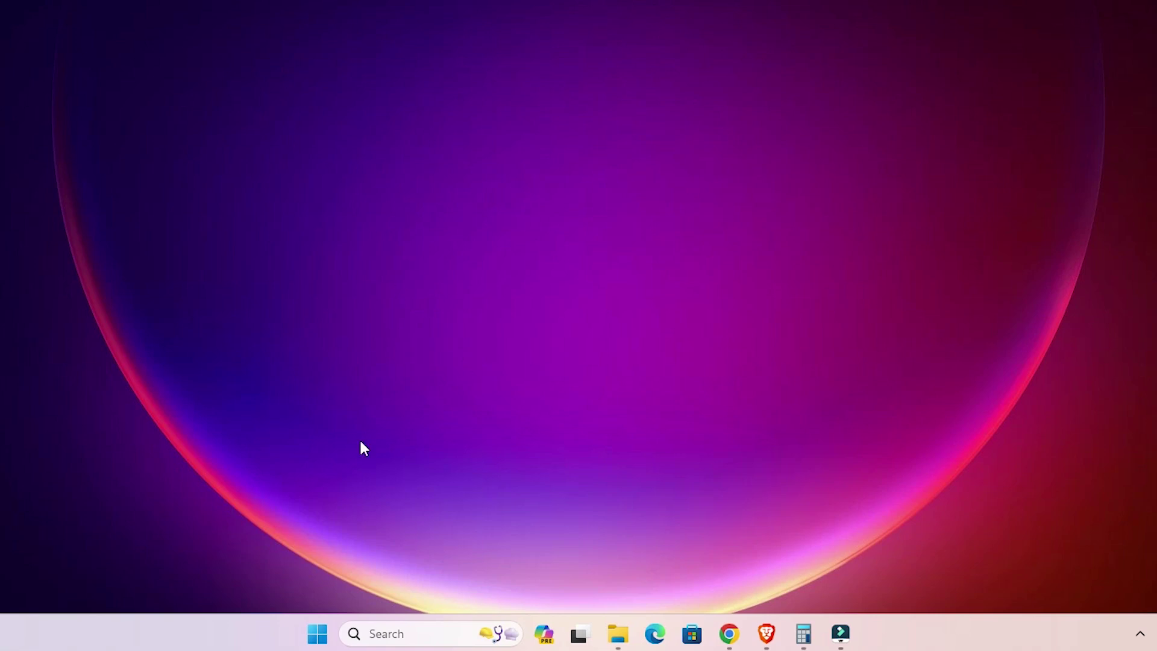
pyautogui.click(319, 632)
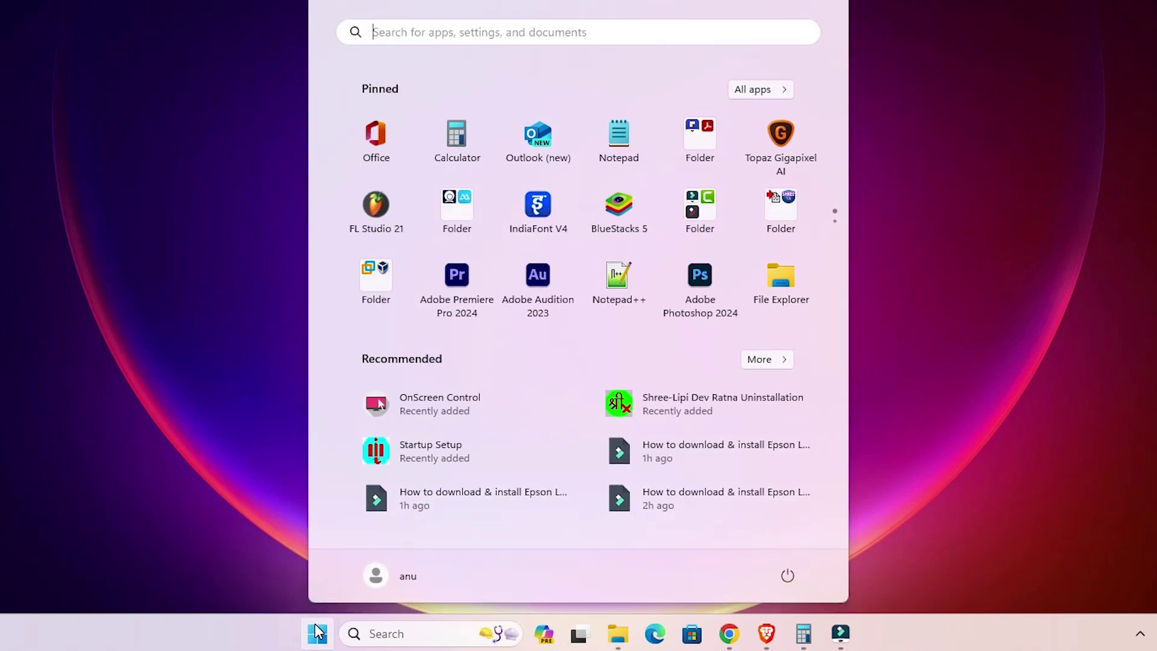
pyautogui.write('pr')
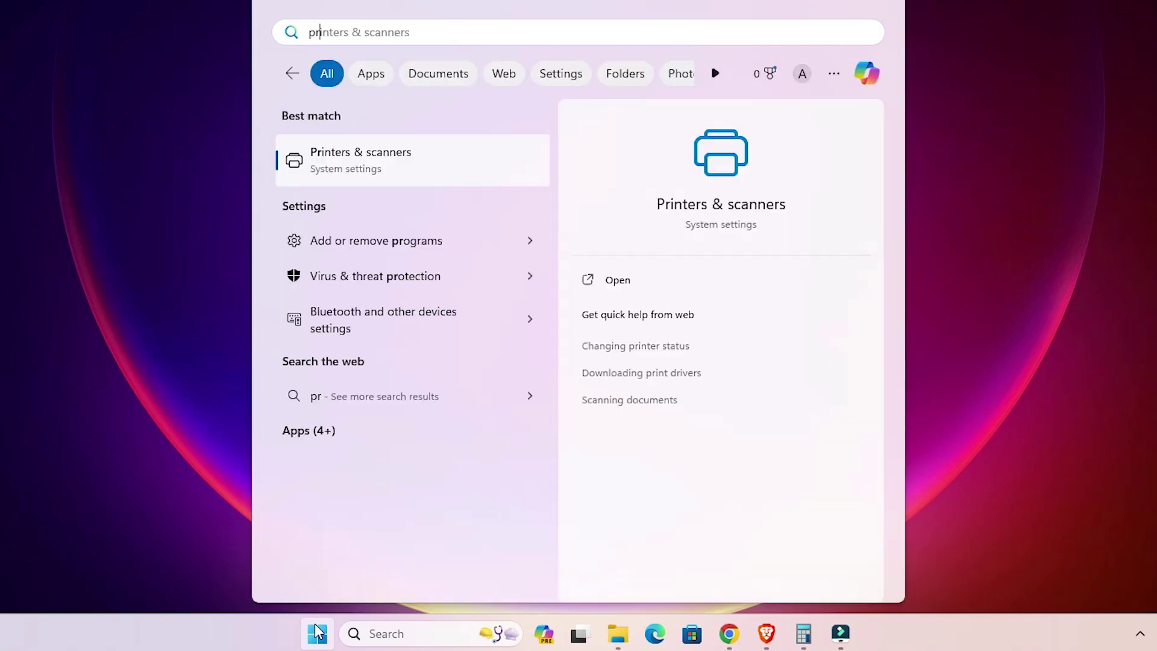
pyautogui.click(364, 155)
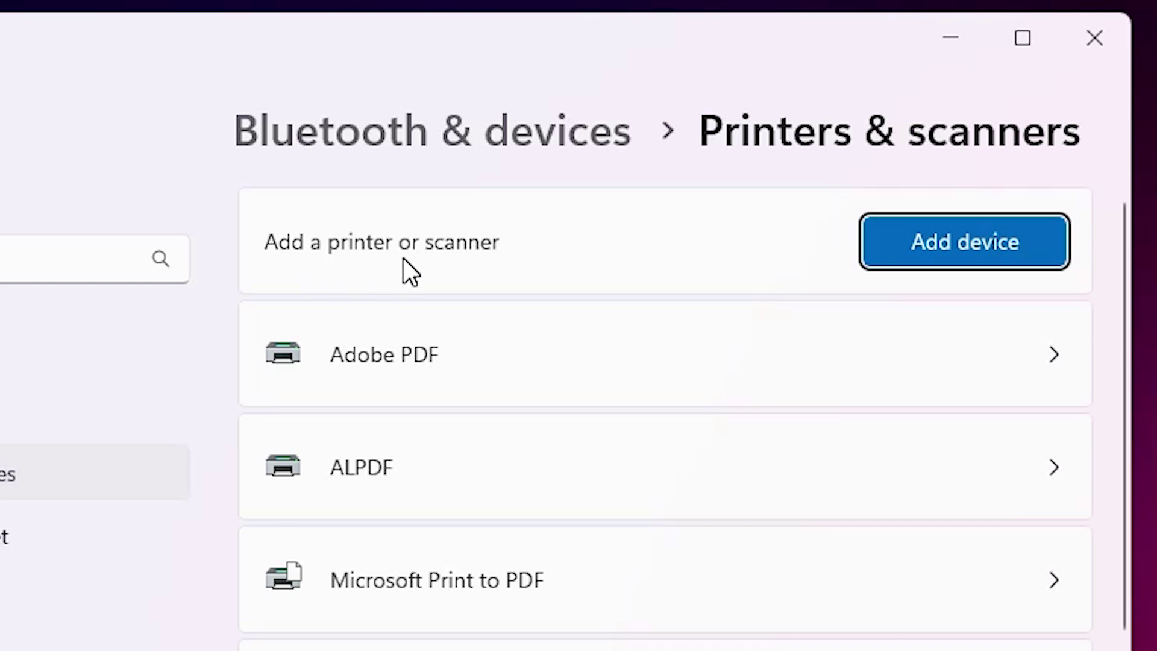
pyautogui.click(959, 257)
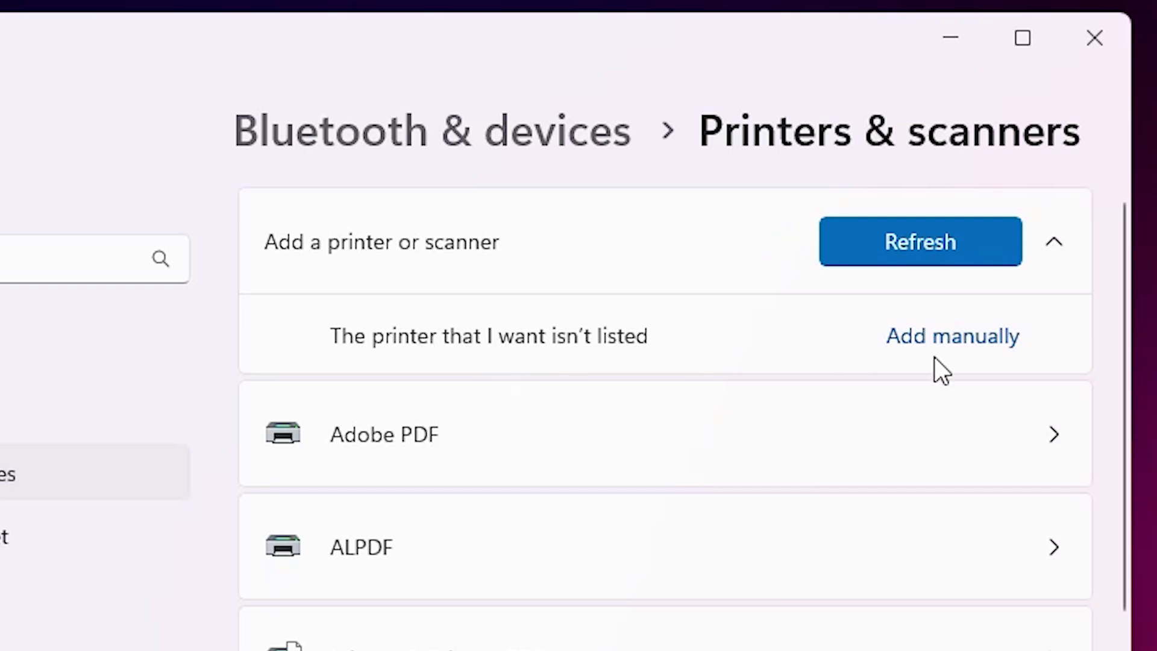
pyautogui.click(960, 337)
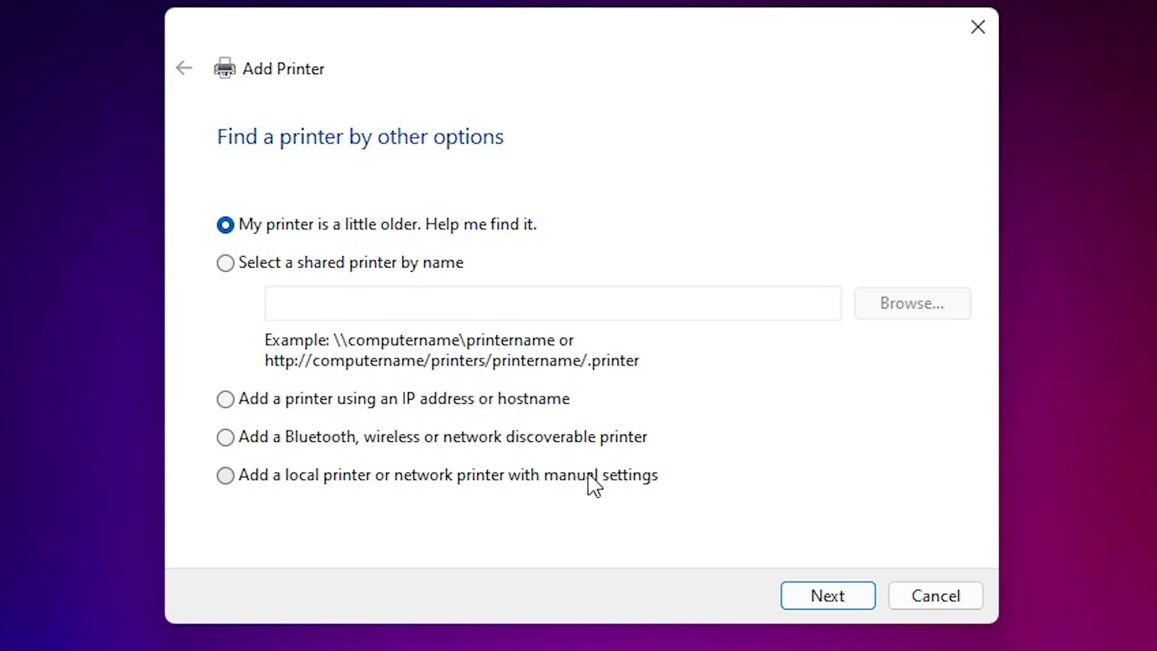
# - Choose a local printer with manual settings on the existing USB001 port
pyautogui.click(611, 476)
pyautogui.click(858, 583)
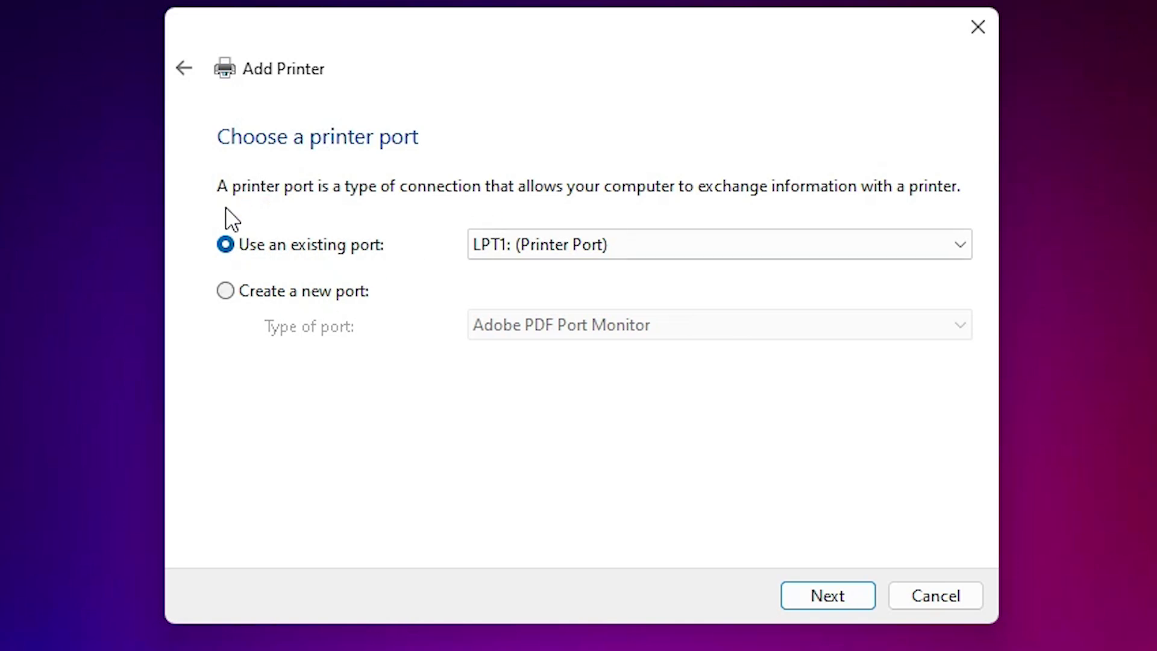
pyautogui.click(668, 247)
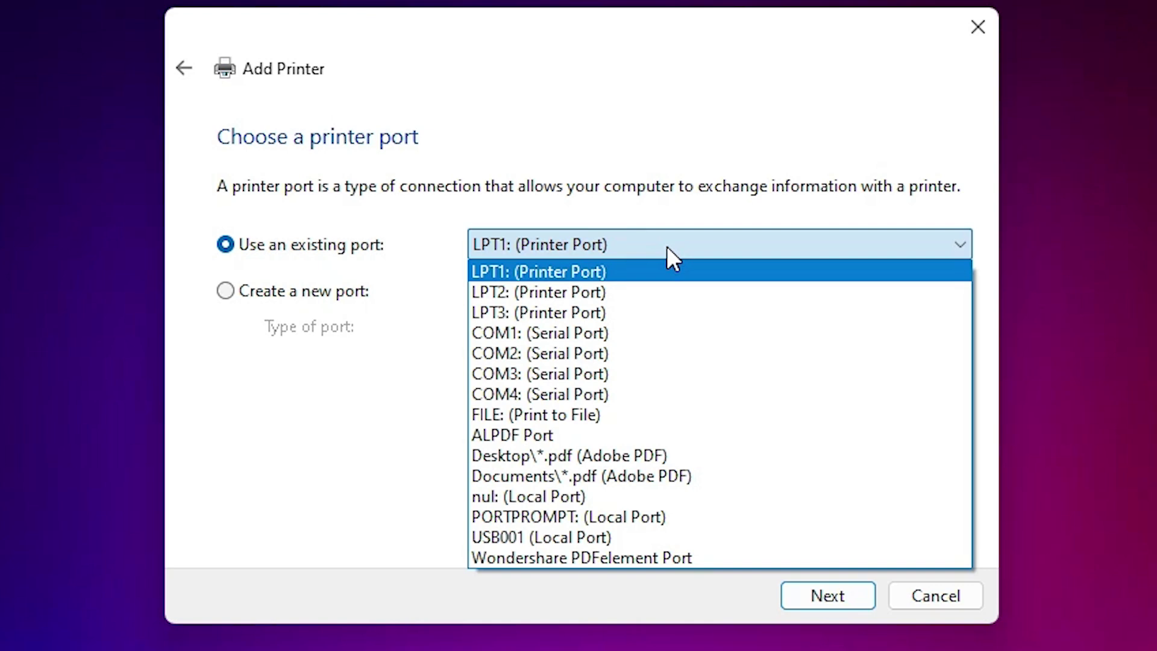
pyautogui.click(625, 530)
pyautogui.click(822, 594)
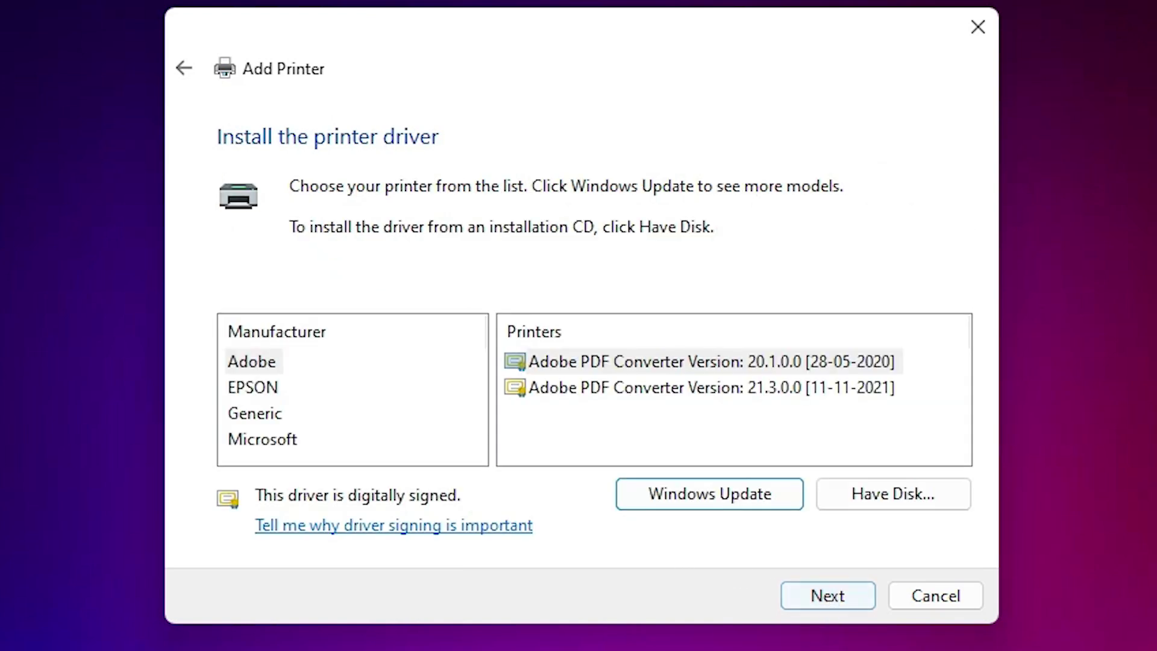
# - Use Have Disk to load E_WF1N6E.INF from the extracted L130 folder's WINX64 subfolder
pyautogui.click(907, 486)
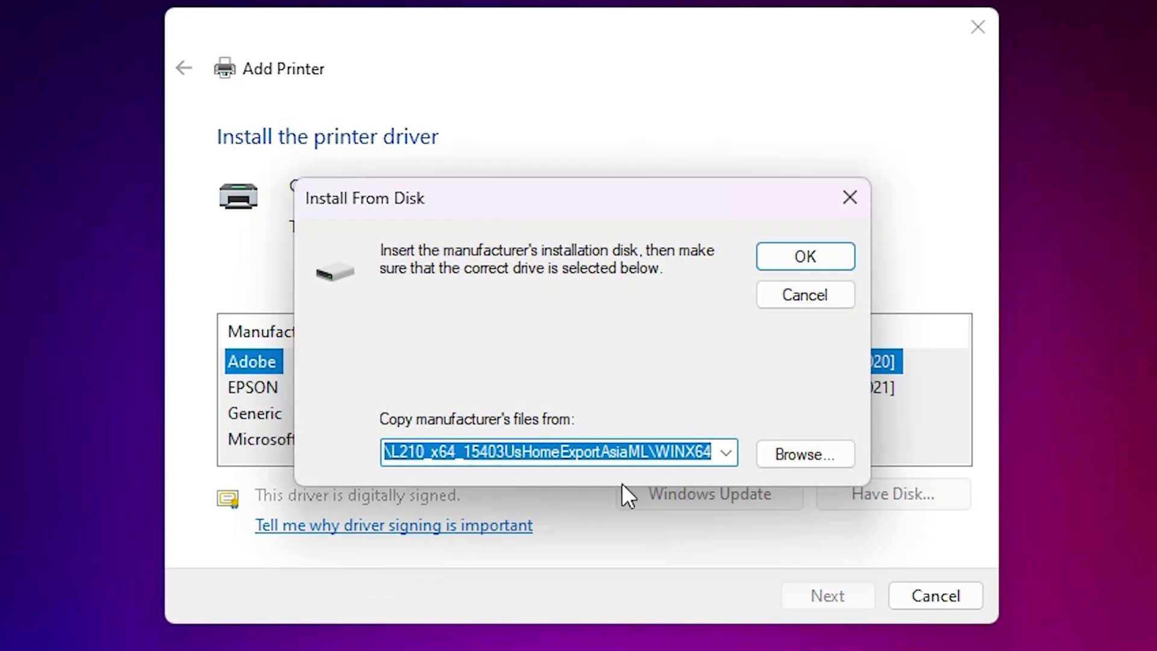
pyautogui.click(811, 456)
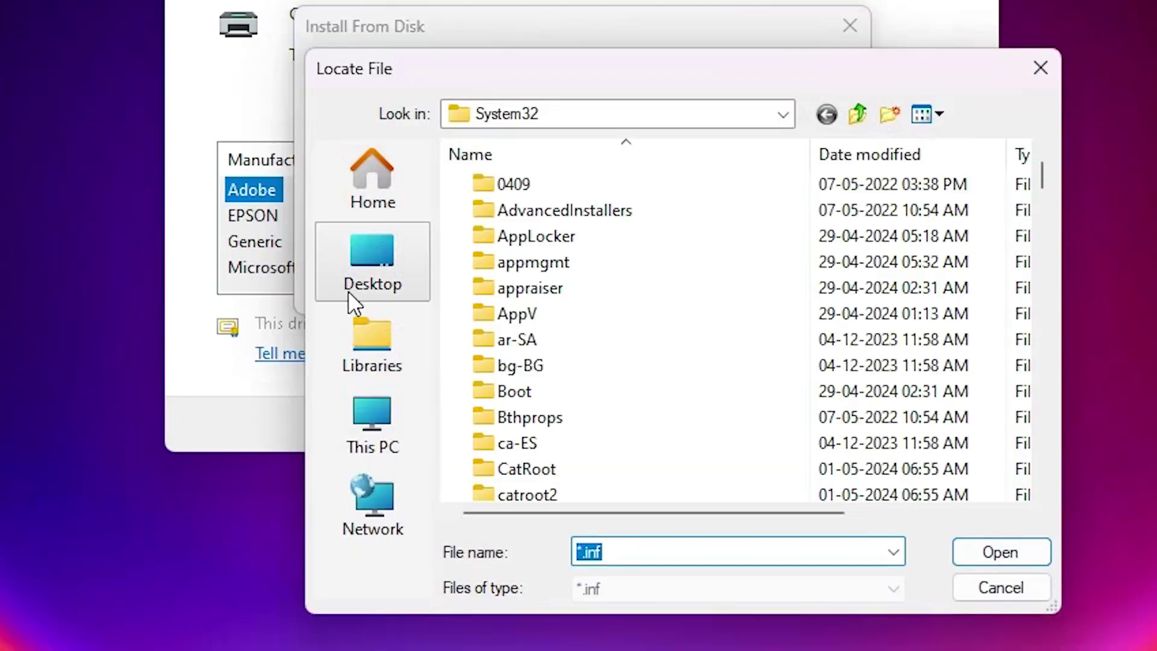
pyautogui.click(354, 280)
pyautogui.scroll(-10, 499, 289)
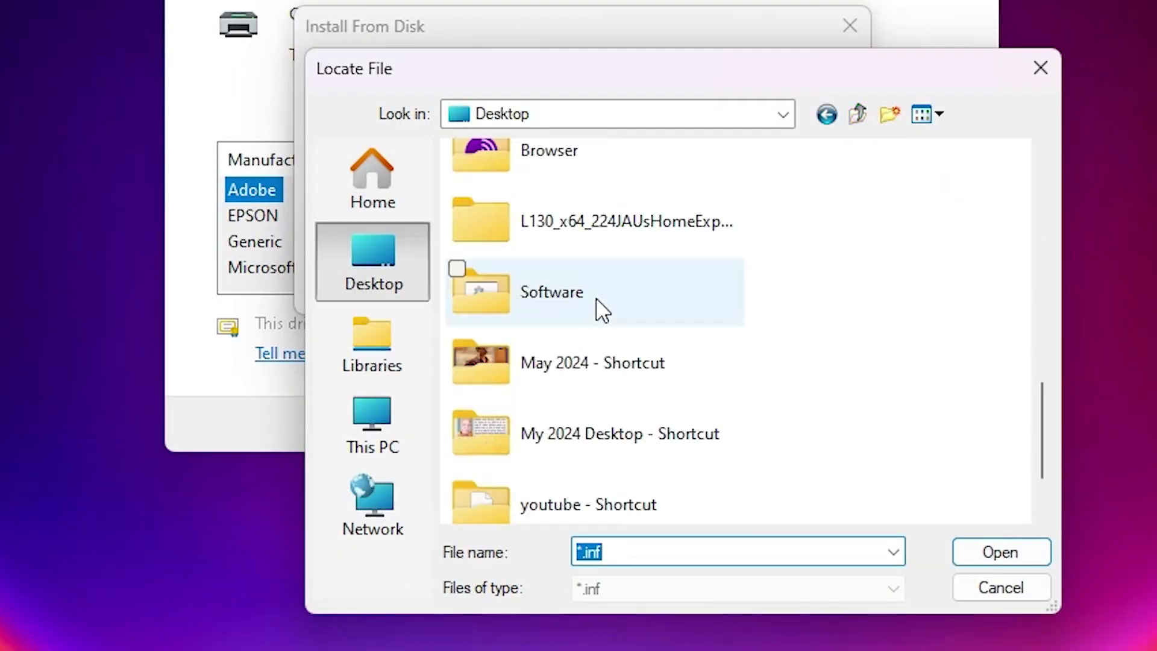
pyautogui.scroll(3, 783, 359)
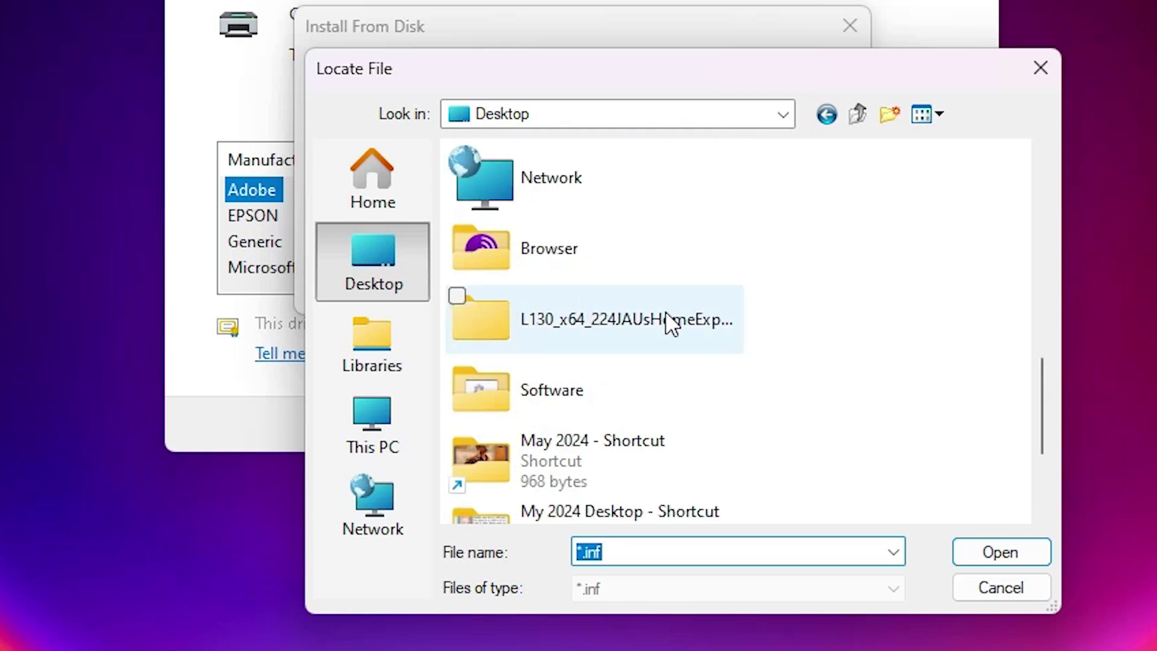
pyautogui.doubleClick(628, 317)
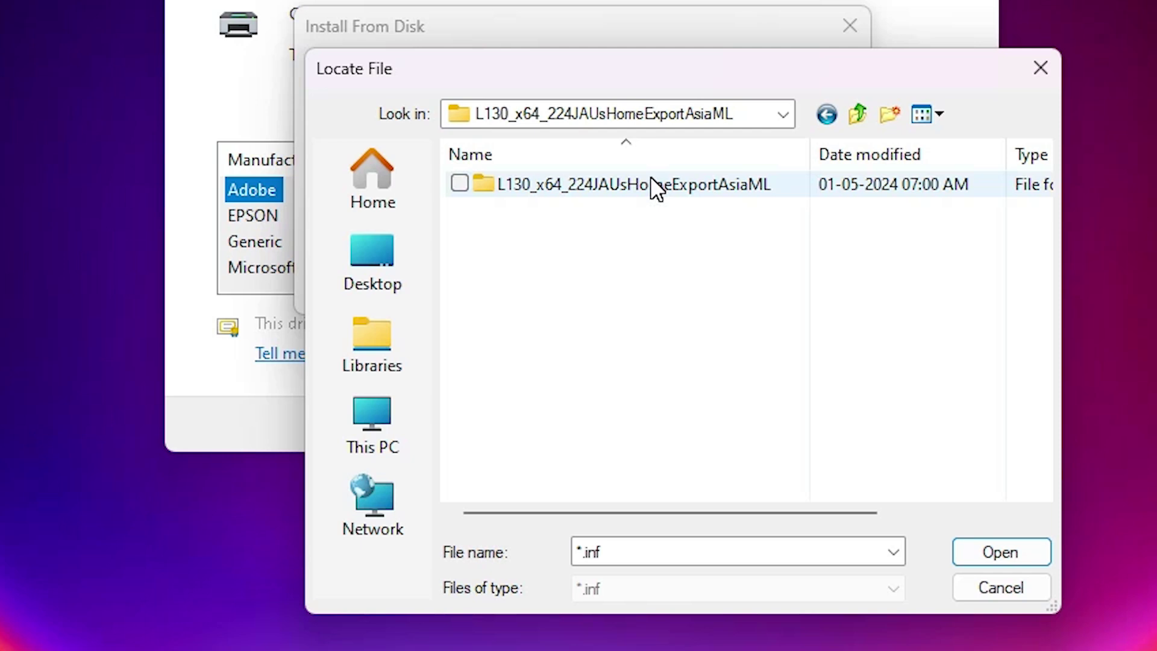
pyautogui.doubleClick(651, 177)
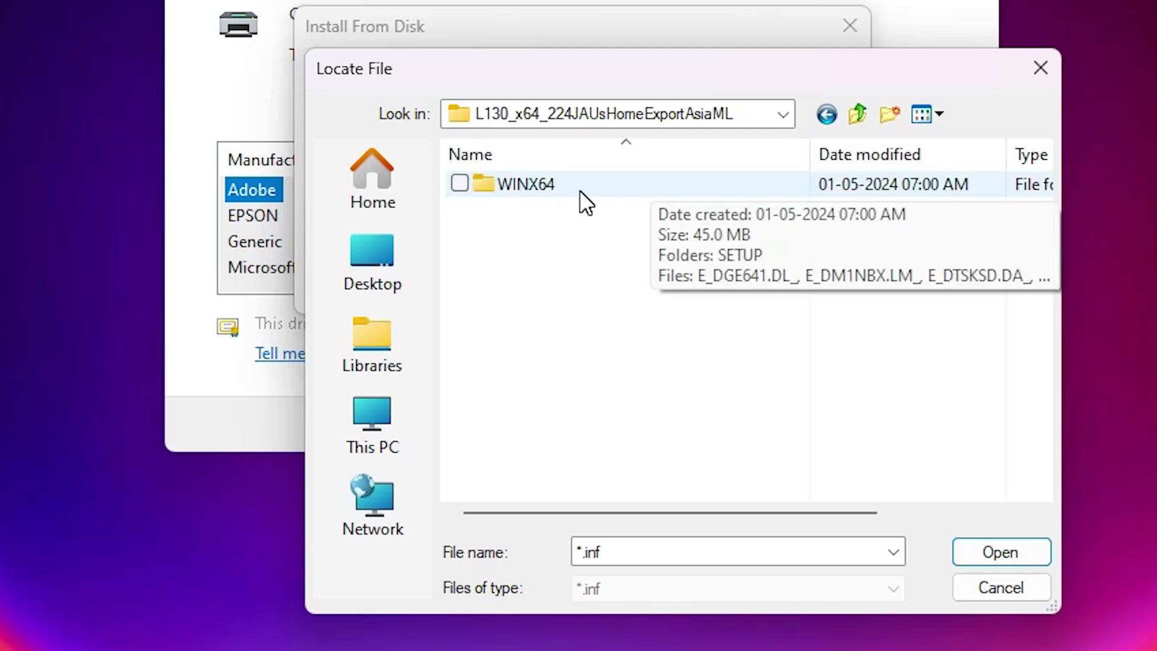
pyautogui.doubleClick(547, 185)
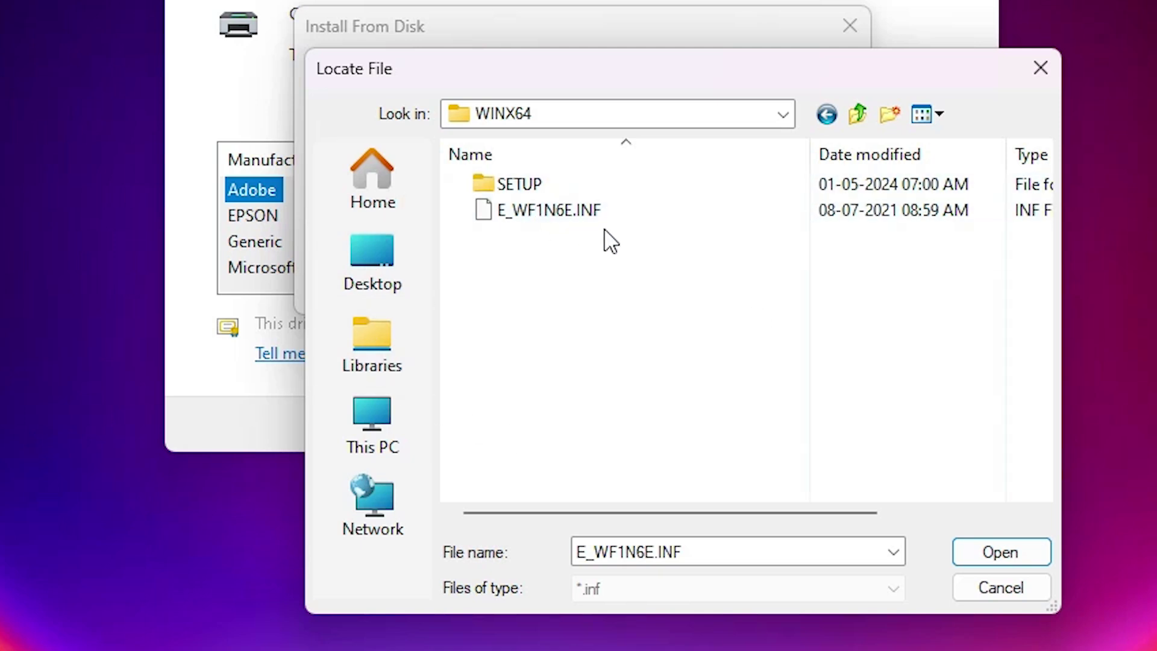
pyautogui.click(544, 217)
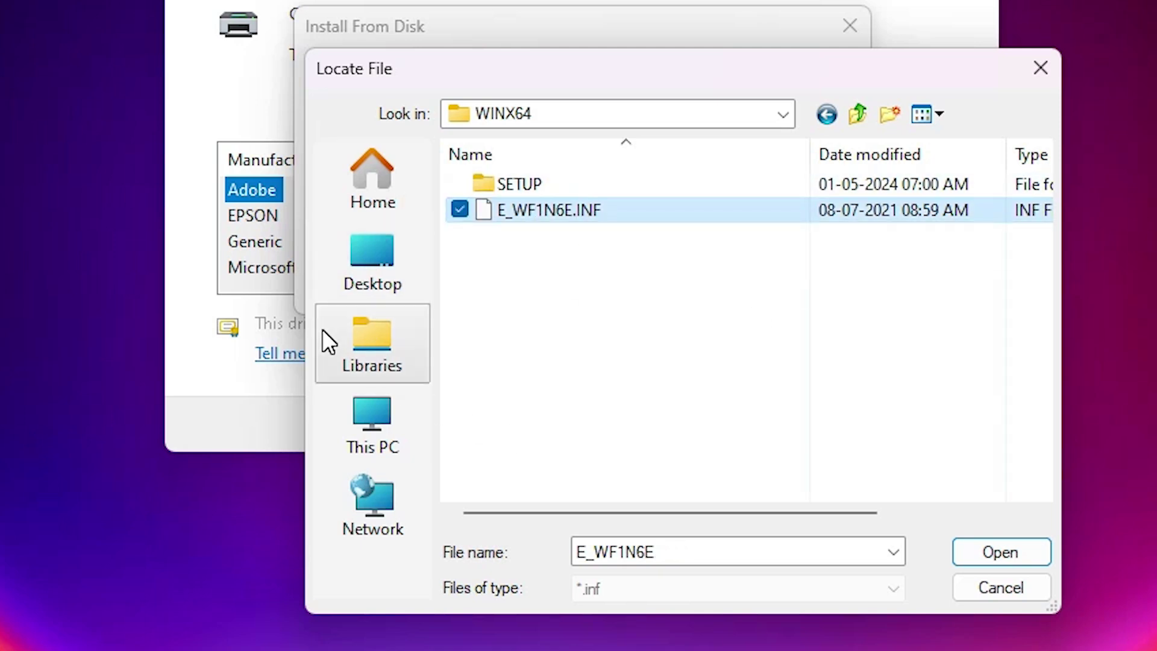
pyautogui.click(1032, 551)
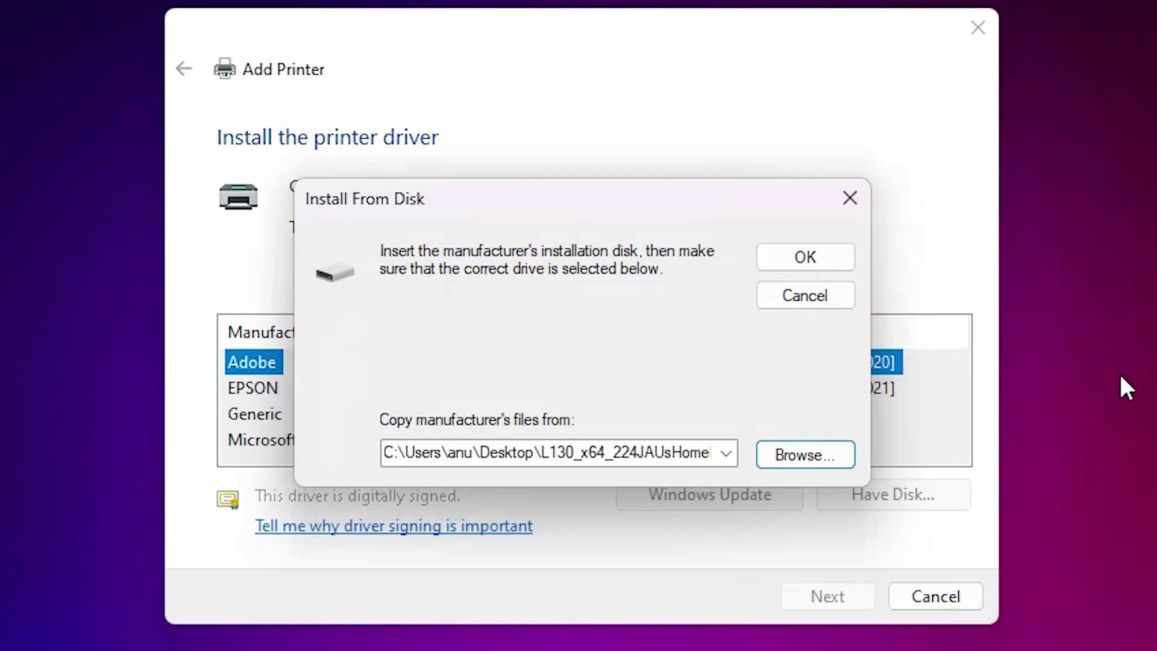
pyautogui.click(806, 255)
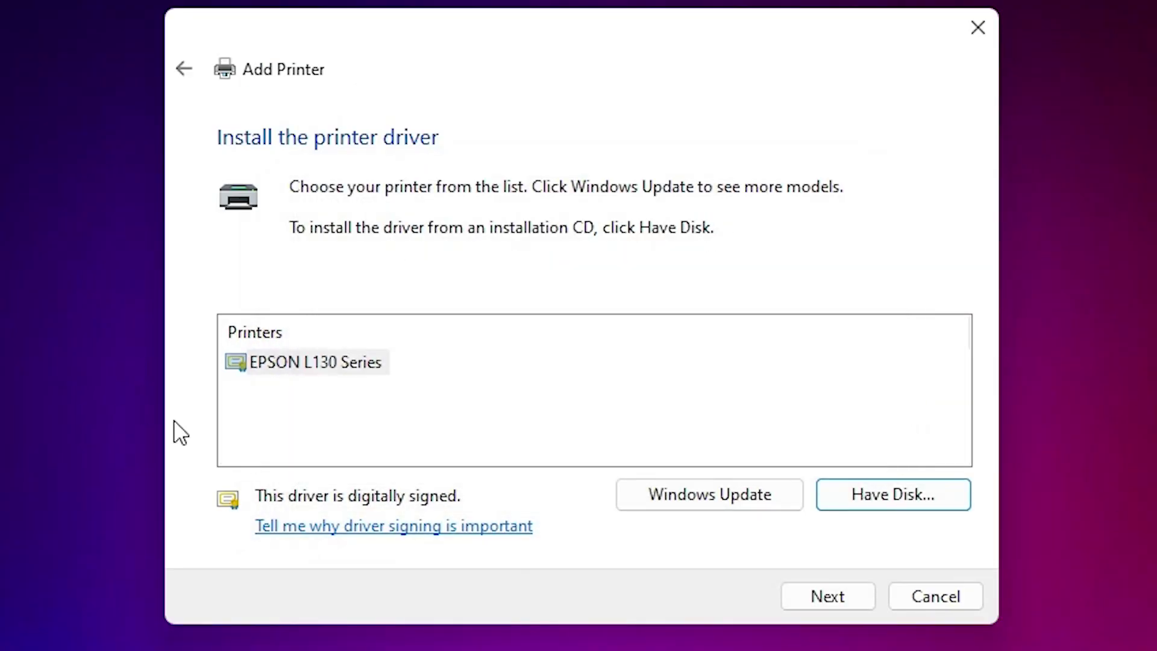
# - Select the EPSON L130 Series driver and continue
pyautogui.click(356, 379)
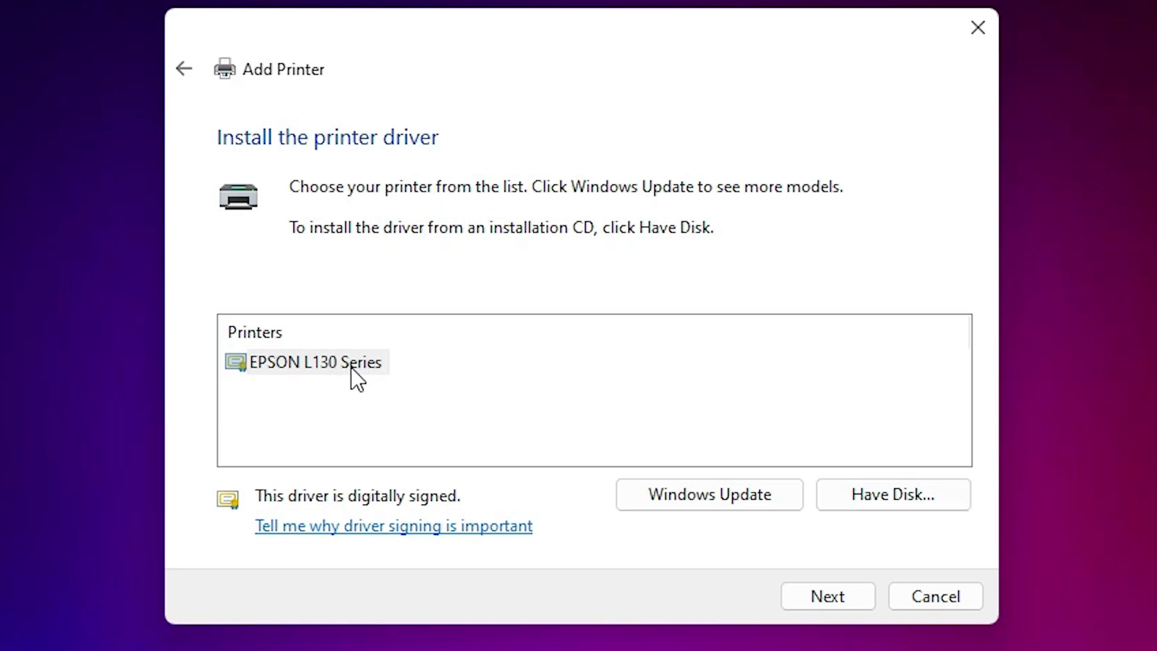
pyautogui.click(351, 367)
pyautogui.click(835, 588)
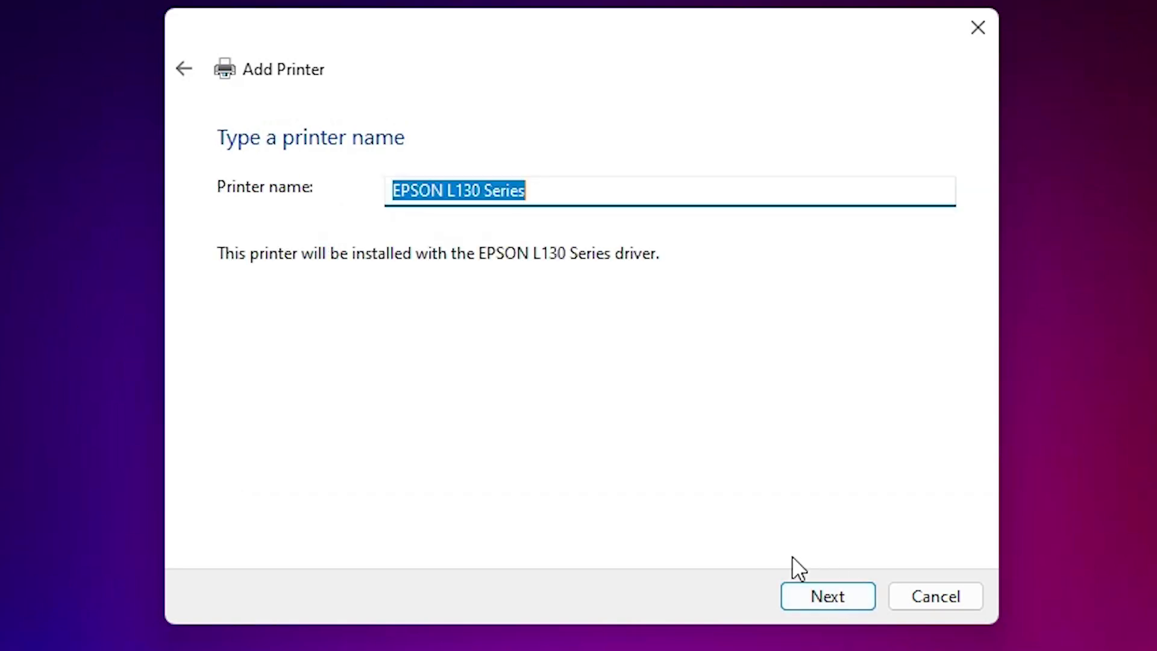
# - Name the printer 'EPSON L130', install it without sharing, and finish the wizard
pyautogui.click(495, 190)
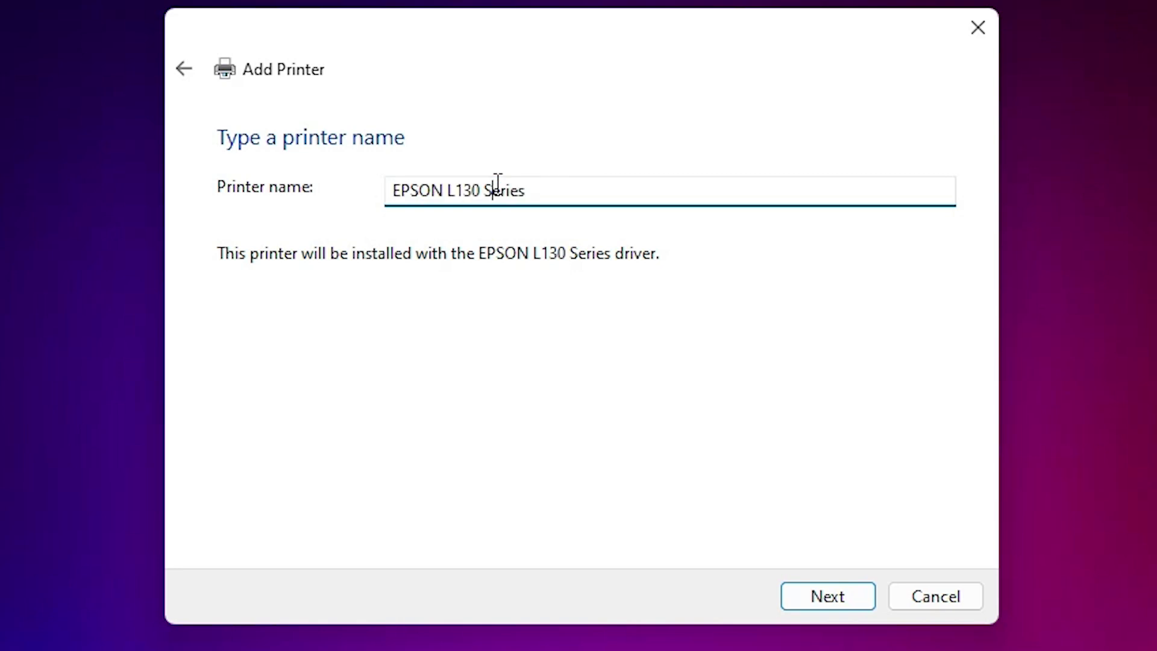
pyautogui.doubleClick(491, 190)
pyautogui.press('BackSpace')
pyautogui.press('BackSpace')
pyautogui.click(835, 602)
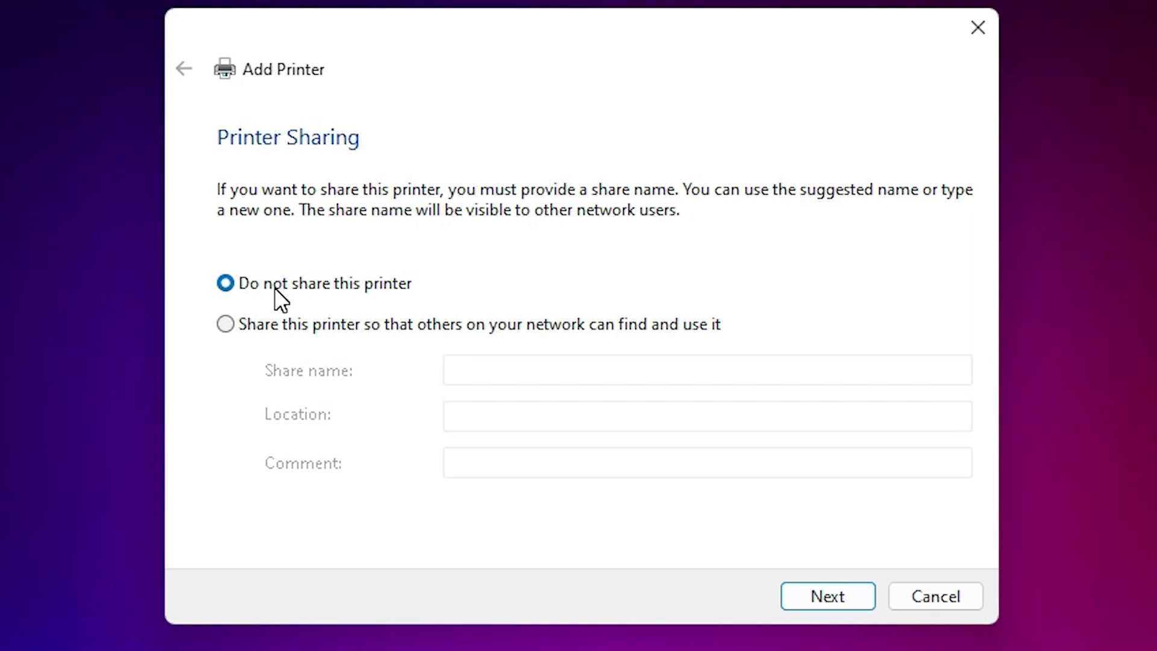
pyautogui.click(797, 598)
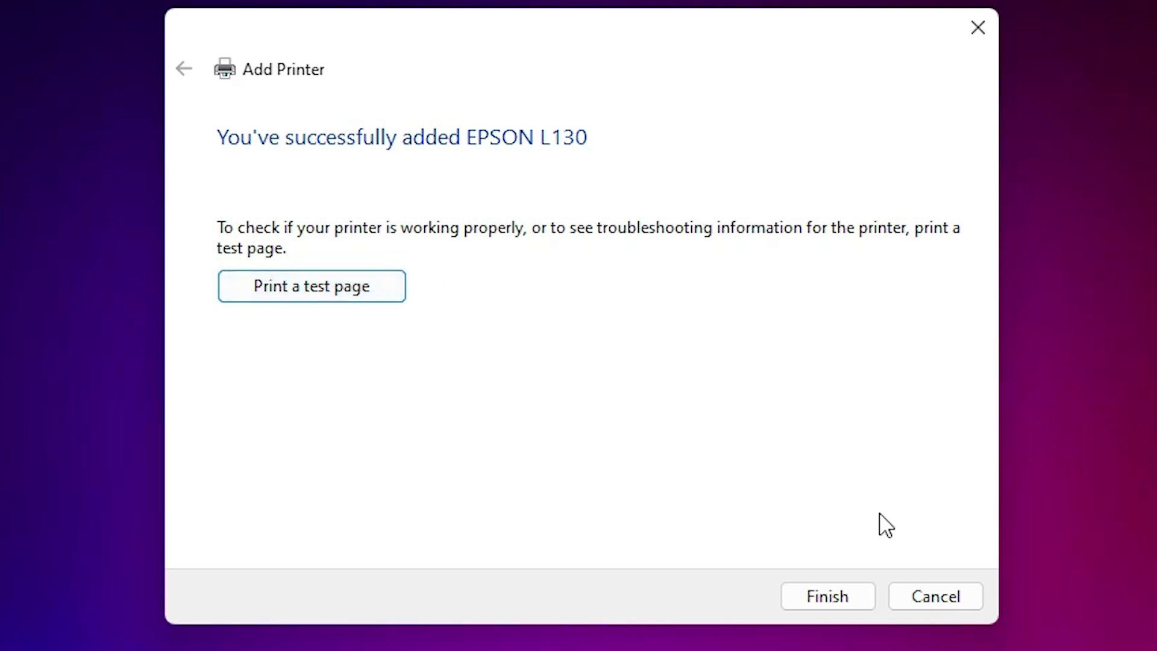
pyautogui.click(829, 595)
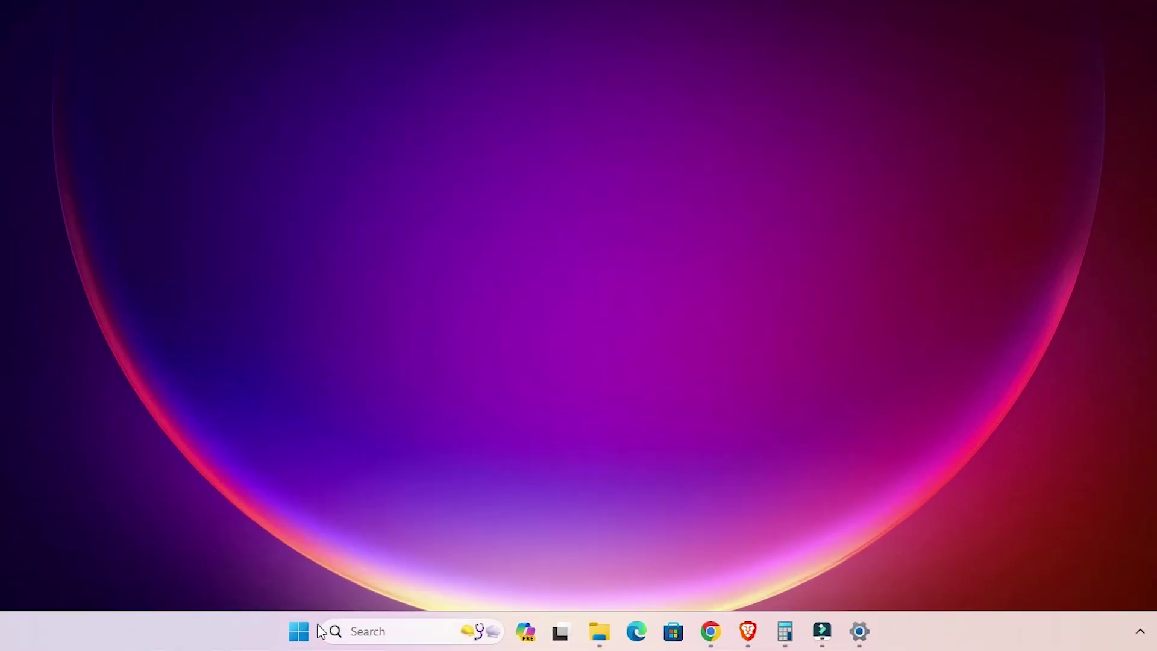
# - Search 'printers & scanners' in Start and open it to confirm EPSON L130 is listed
pyautogui.click(380, 635)
pyautogui.write('printers & scanners')
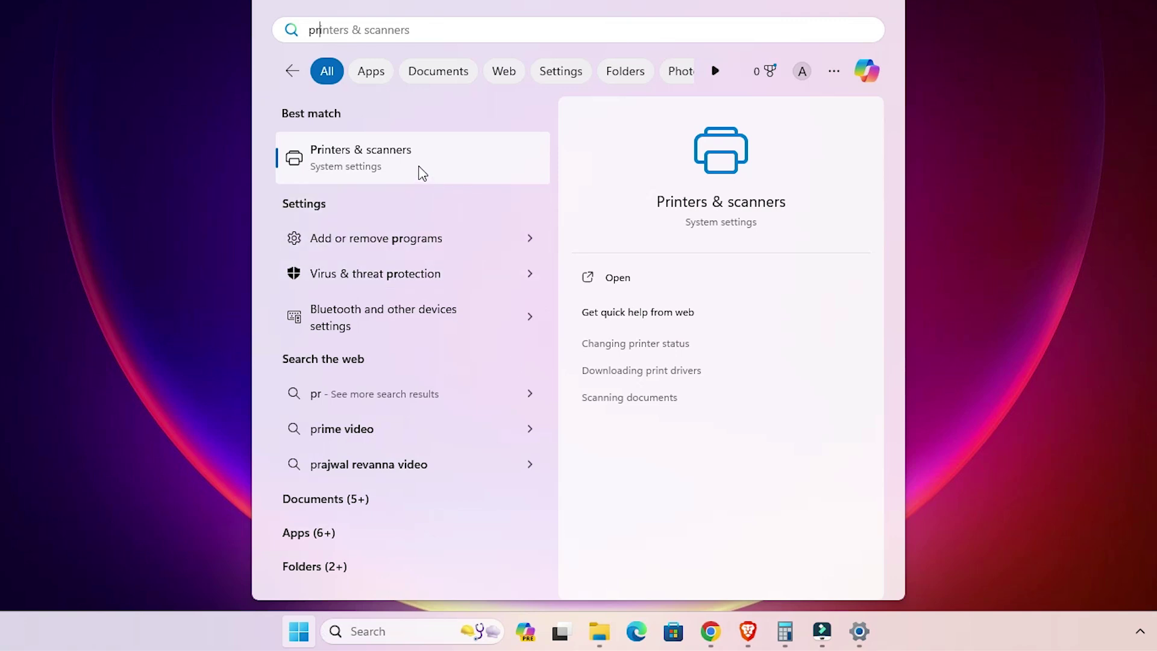
pyautogui.click(423, 174)
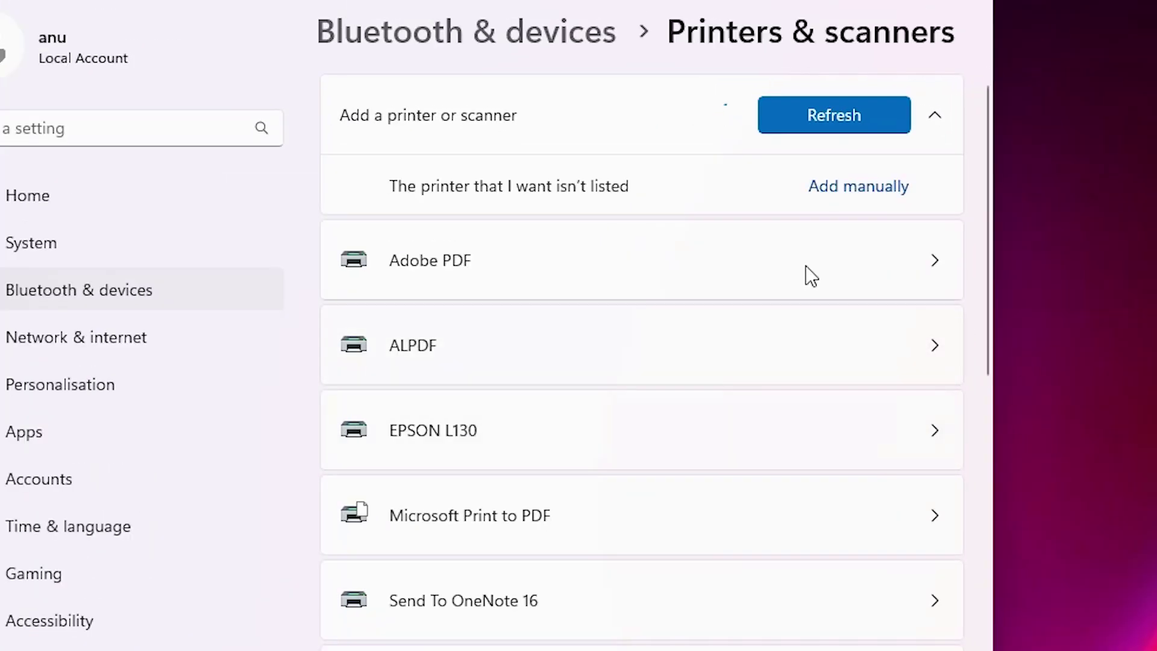